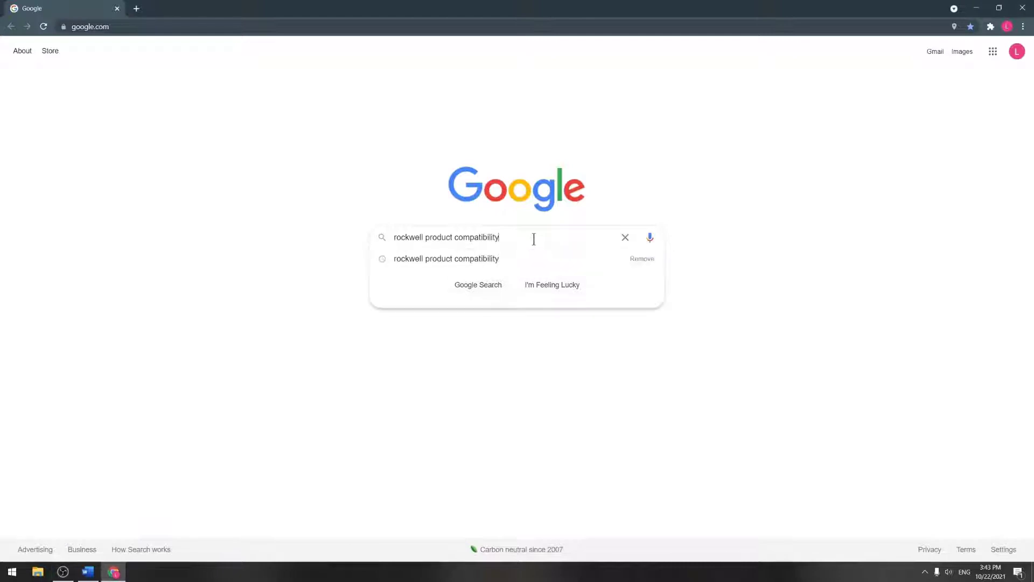
Step: Find Rockwell's Product Compatibility & Download Center on the web and open the downloads page for Kinetix 5100 (2198 - Exxxx)
{"action": "key", "text": "Return"}
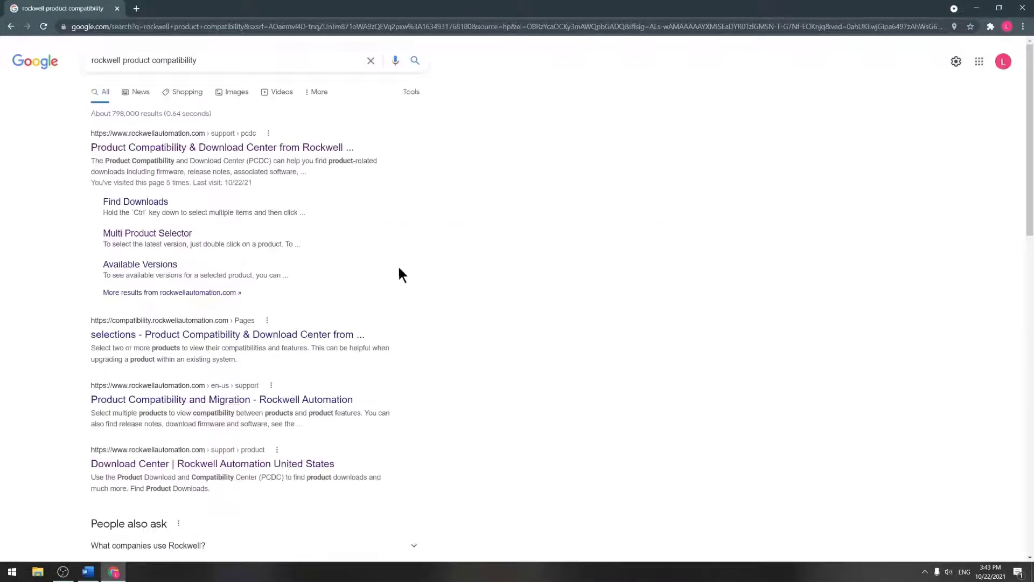
{"action": "left_click", "coordinate": [171, 155]}
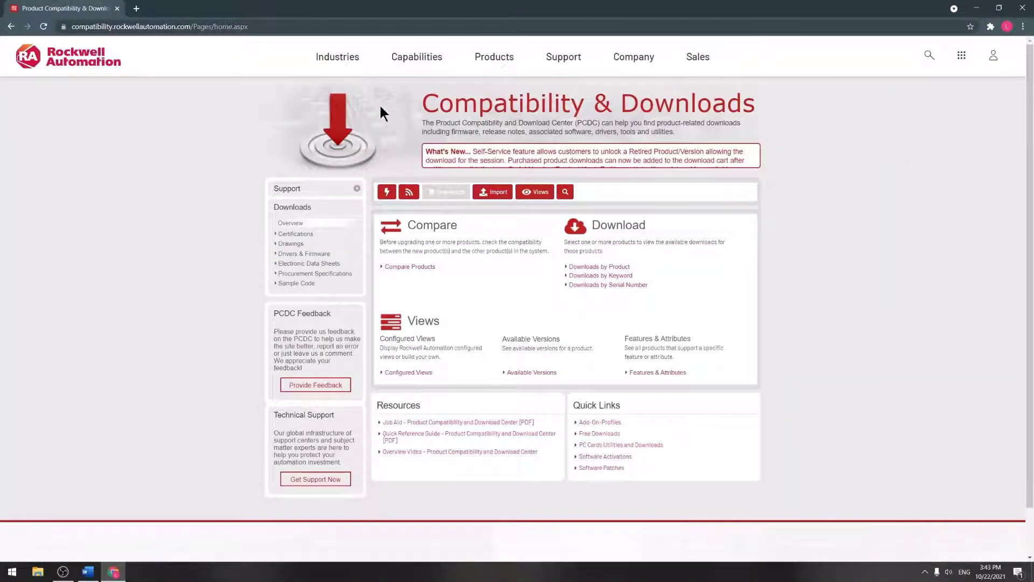
{"action": "left_click", "coordinate": [570, 195]}
{"action": "type", "text": "K"}
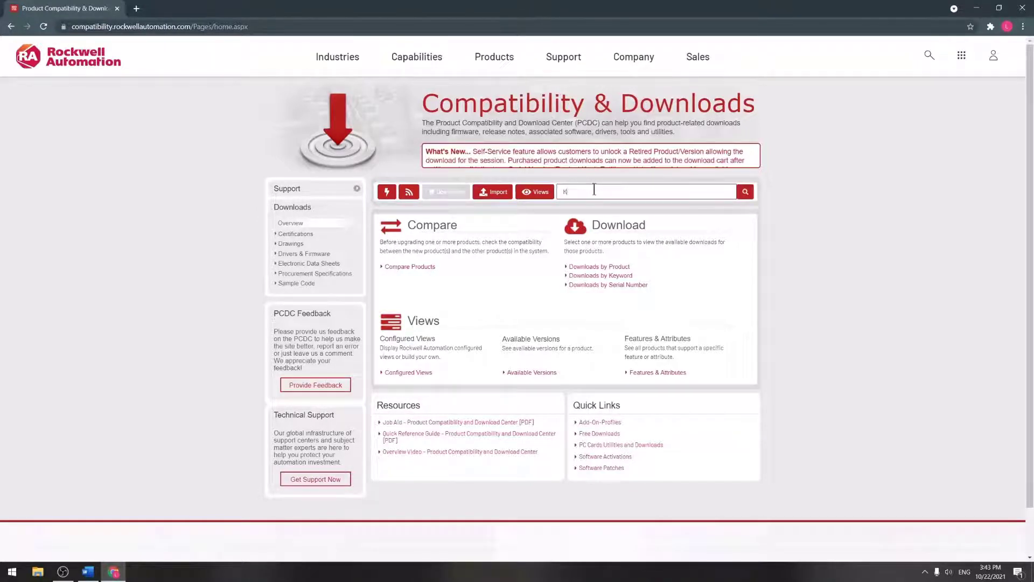
{"action": "type", "text": "inetix 5100"}
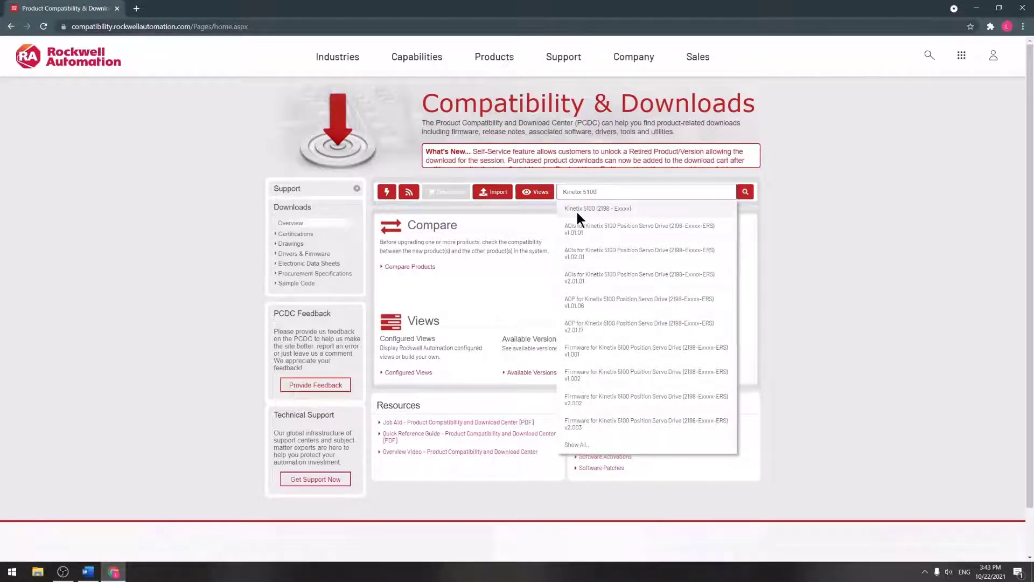
{"action": "left_click", "coordinate": [580, 209]}
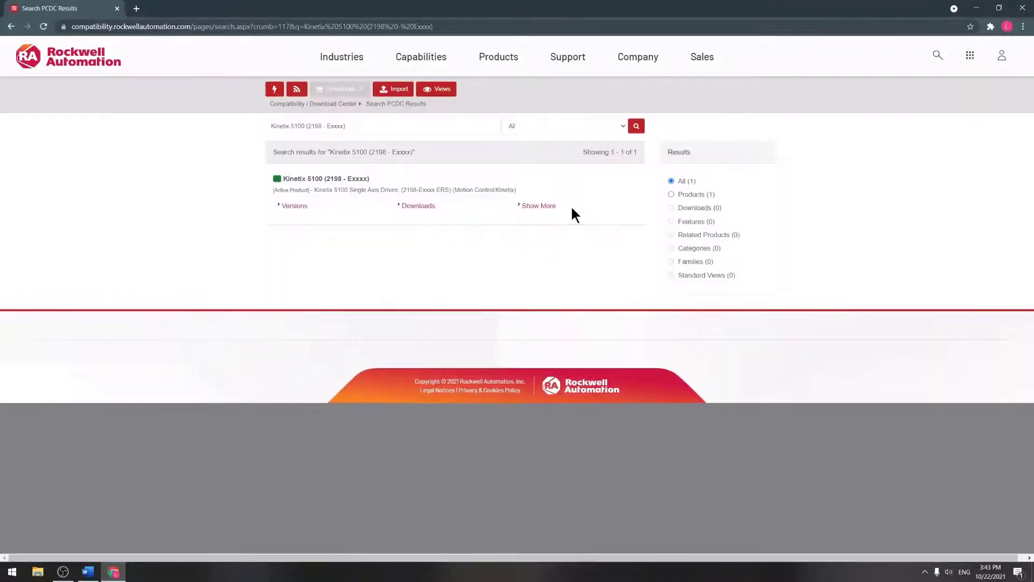
{"action": "left_click", "coordinate": [414, 210]}
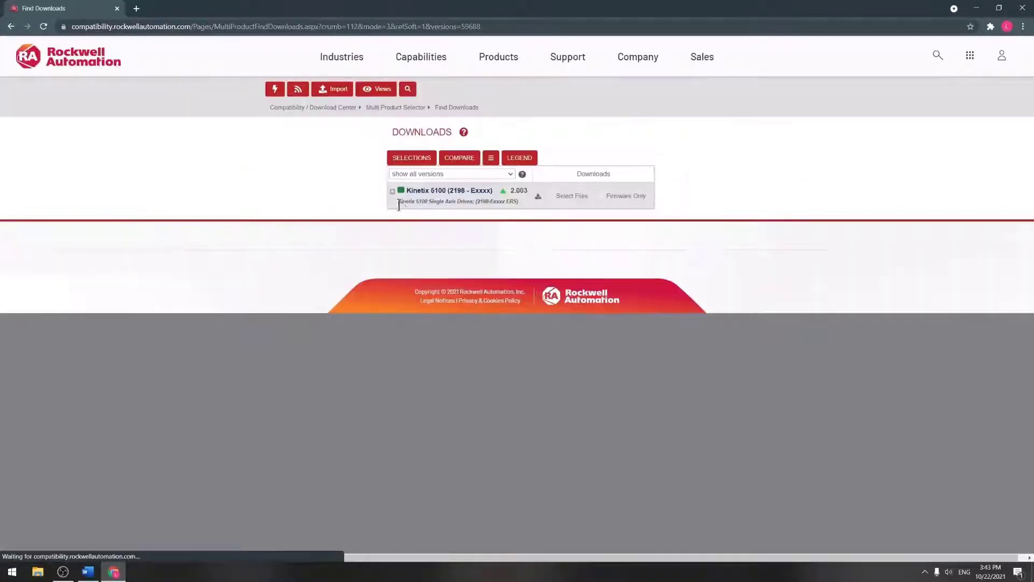
Step: Add the Software for Kinetix 5100 Position Servo Drive v2.01.00 to the download cart and download it
{"action": "left_click", "coordinate": [552, 199]}
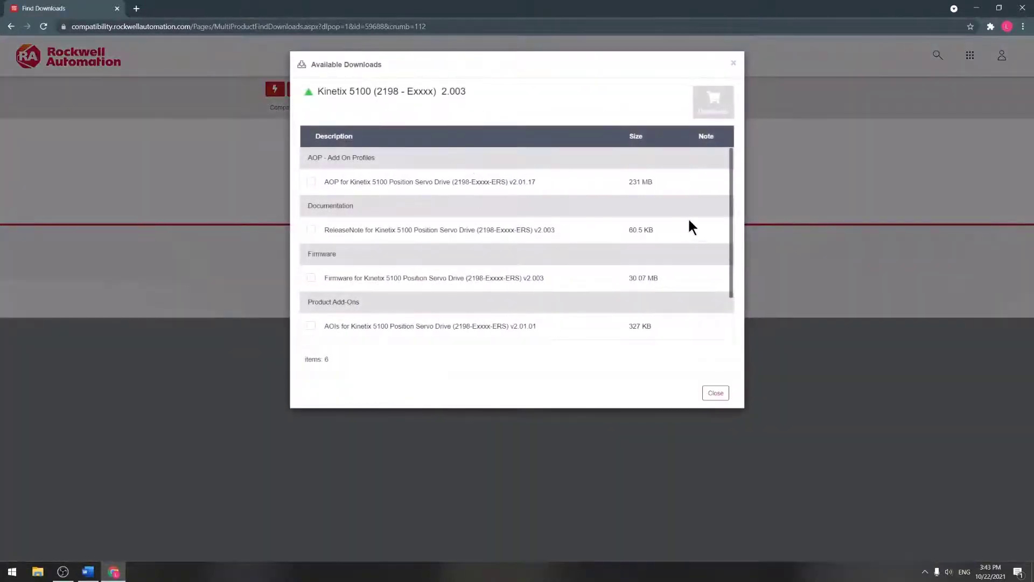
{"action": "left_click_drag", "start_coordinate": [728, 179], "coordinate": [729, 230]}
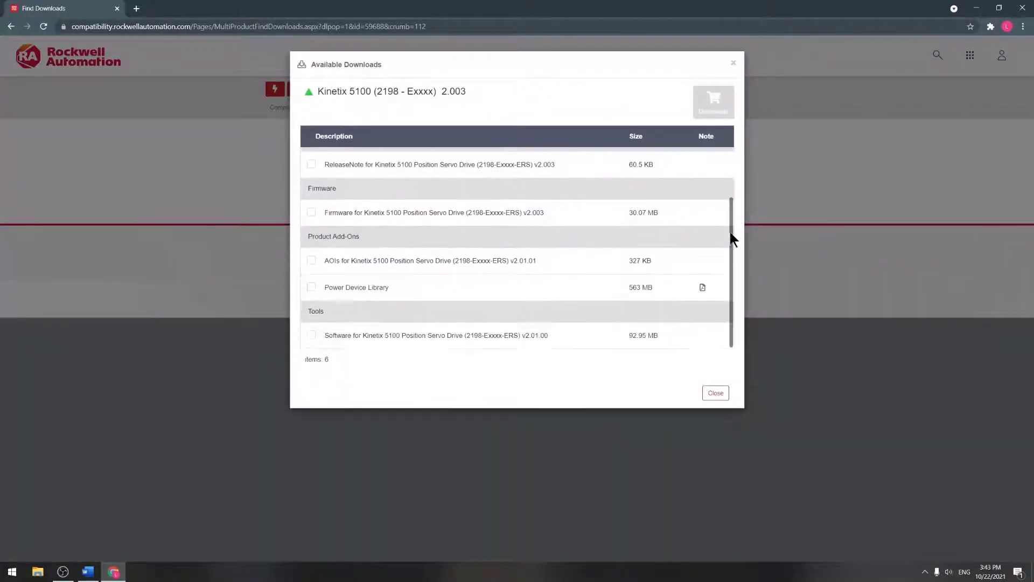
{"action": "left_click", "coordinate": [309, 336]}
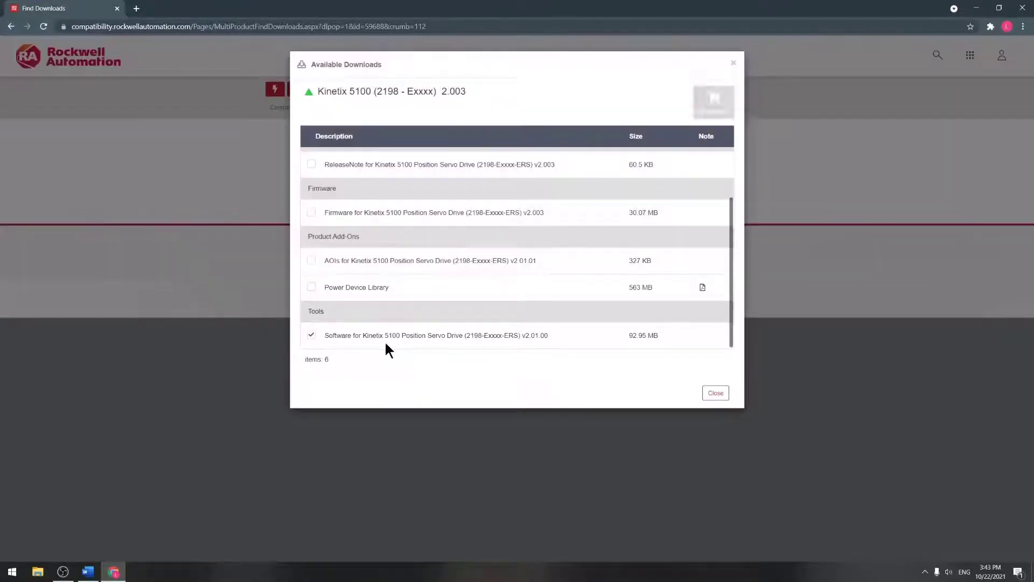
{"action": "left_click", "coordinate": [710, 110]}
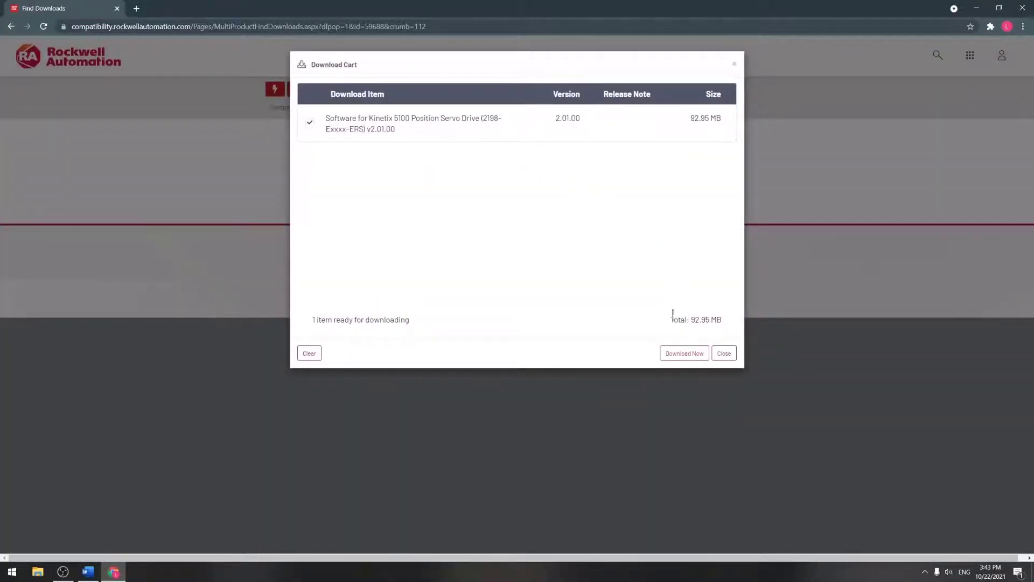
{"action": "left_click", "coordinate": [681, 355]}
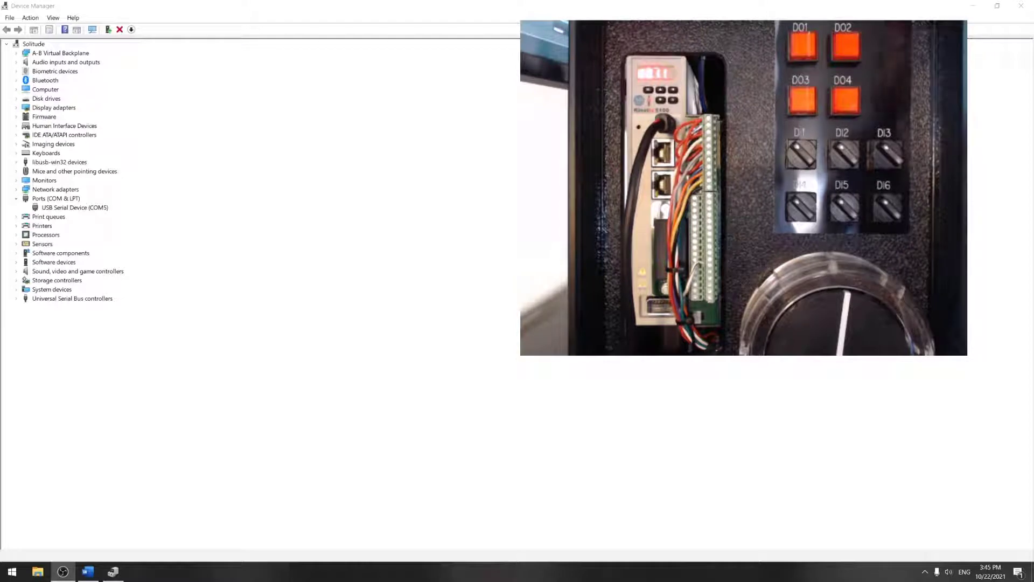
Step: Check the COM port of the USB serial device in Device Manager
{"action": "left_click", "coordinate": [70, 207]}
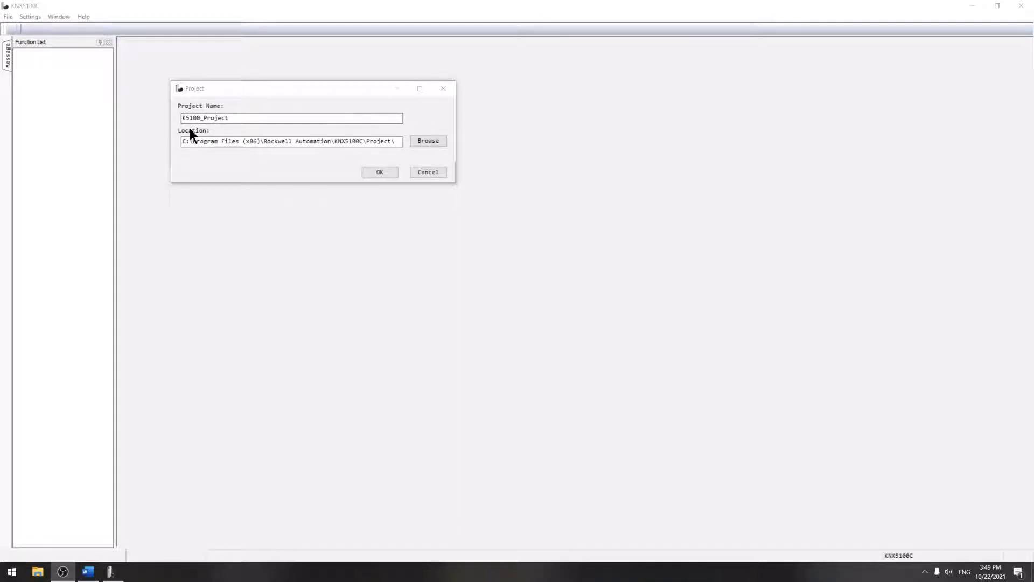
Step: Switch to KNX5100C and try to create a project named K5100_Demo_1 in the default location
{"action": "left_click", "coordinate": [240, 118]}
{"action": "left_click", "coordinate": [305, 118]}
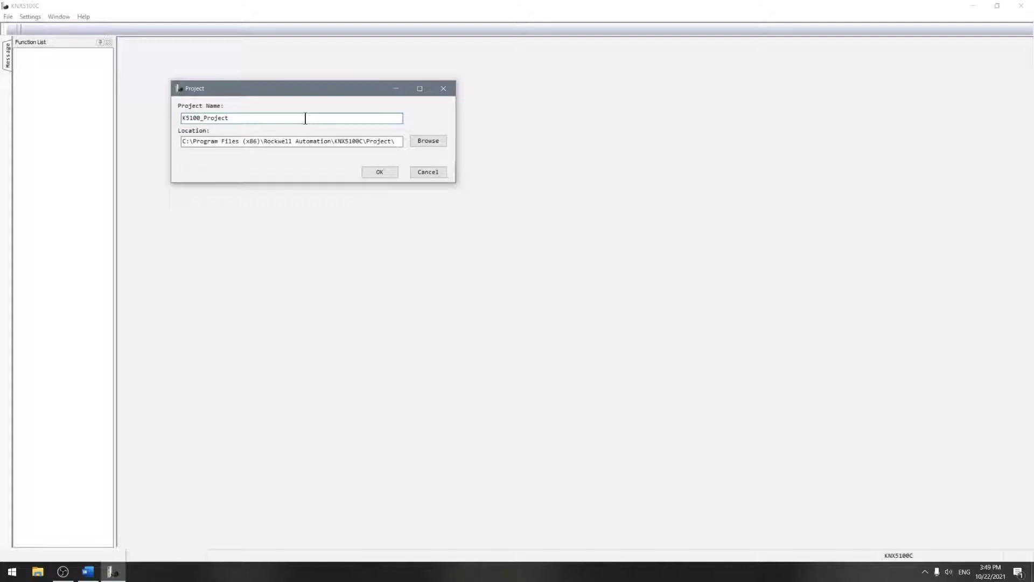
{"action": "key", "text": "shift+Left"}
{"action": "key", "text": "shift+Left"}
{"action": "key", "text": "shift+Left"}
{"action": "key", "text": "shift+Left"}
{"action": "key", "text": "shift+Left"}
{"action": "key", "text": "shift+Left"}
{"action": "key", "text": "shift+Left"}
{"action": "key", "text": "shift+Left"}
{"action": "key", "text": "shift+Right"}
{"action": "type", "text": "Demo_1"}
{"action": "left_click", "coordinate": [380, 172]}
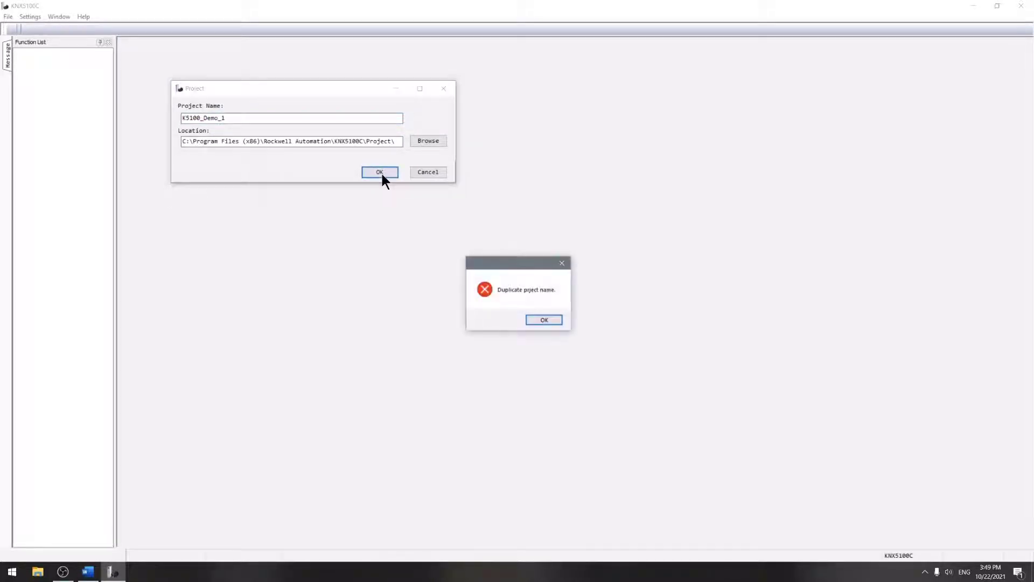
{"action": "left_click", "coordinate": [540, 318]}
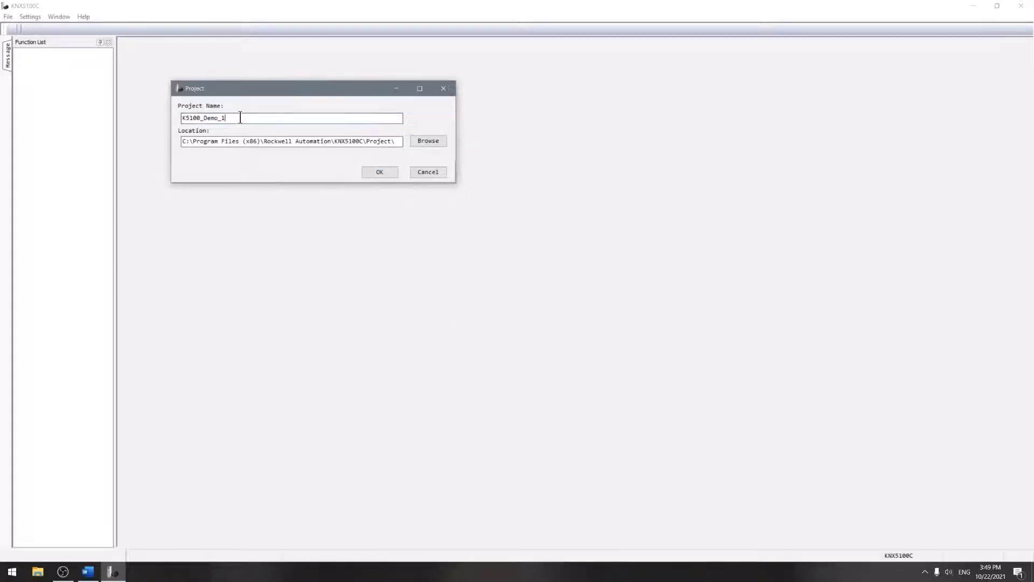
Step: Change the project name to K5100_Demo_2 and create the project
{"action": "key", "text": "BackSpace"}
{"action": "type", "text": "2"}
{"action": "left_click", "coordinate": [396, 171]}
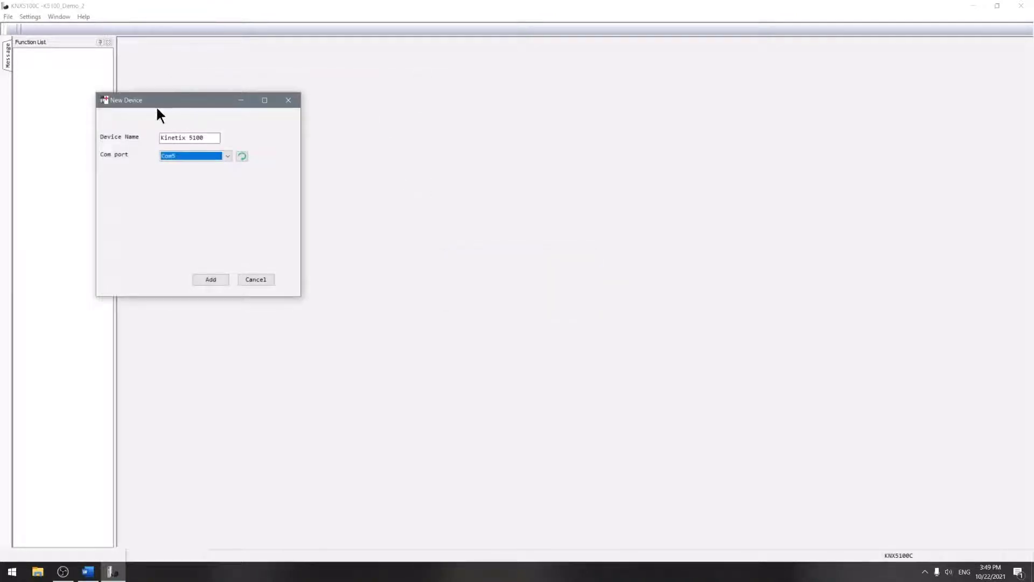
Step: Add the Kinetix 5100 device to the project using communication port Com5
{"action": "left_click_drag", "start_coordinate": [139, 99], "coordinate": [207, 92]}
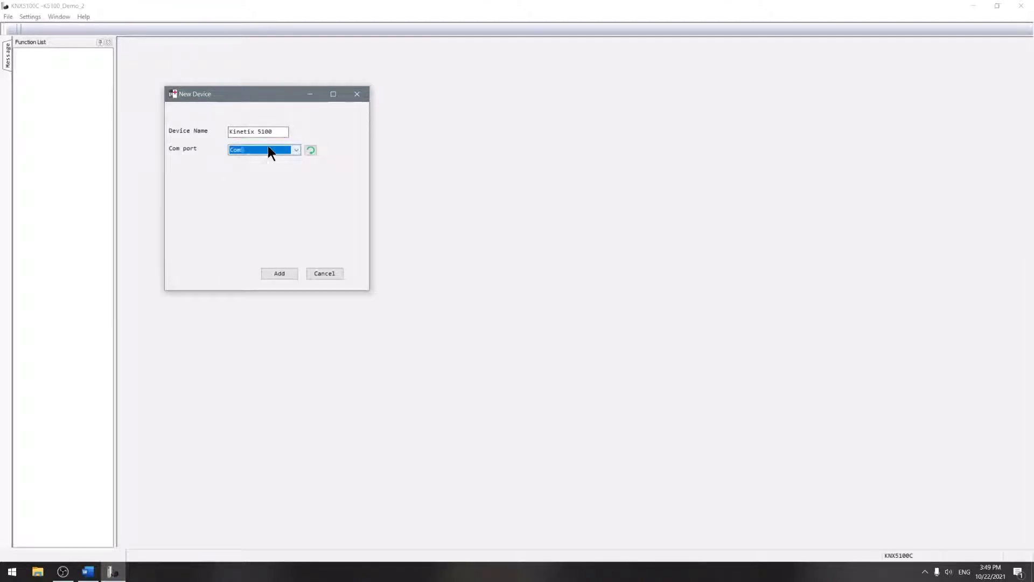
{"action": "left_click", "coordinate": [296, 150]}
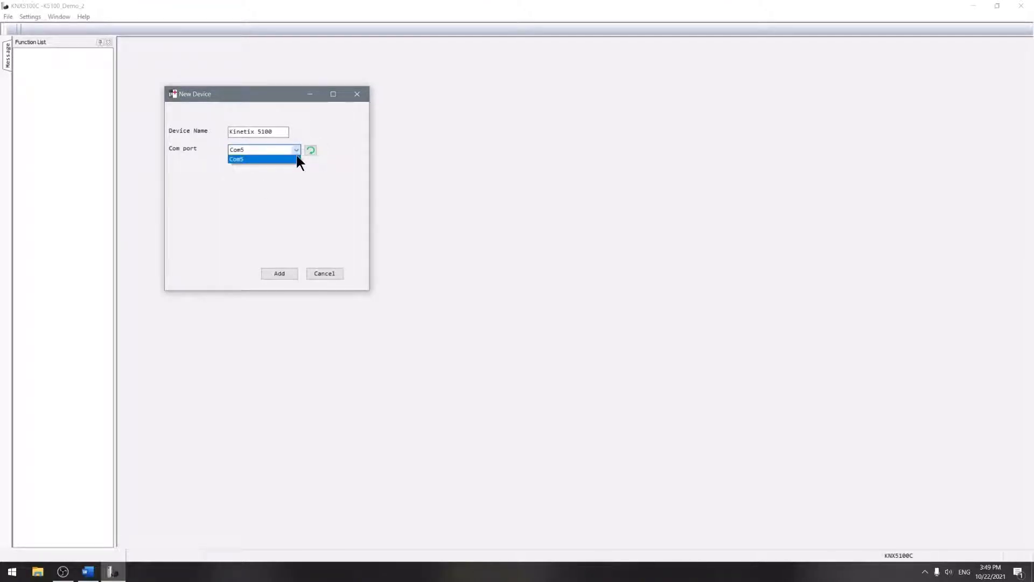
{"action": "left_click", "coordinate": [295, 159]}
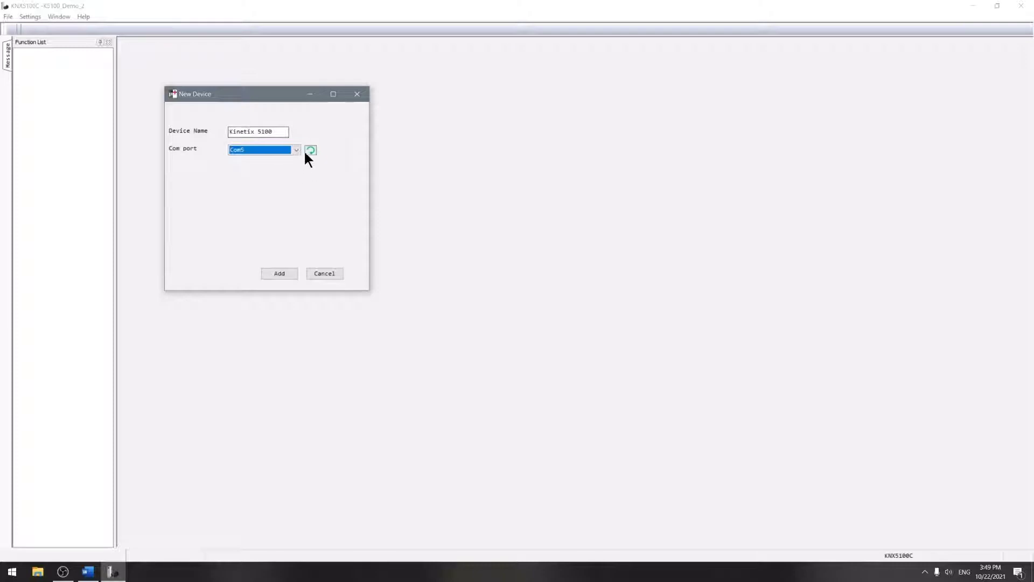
{"action": "left_click", "coordinate": [283, 272]}
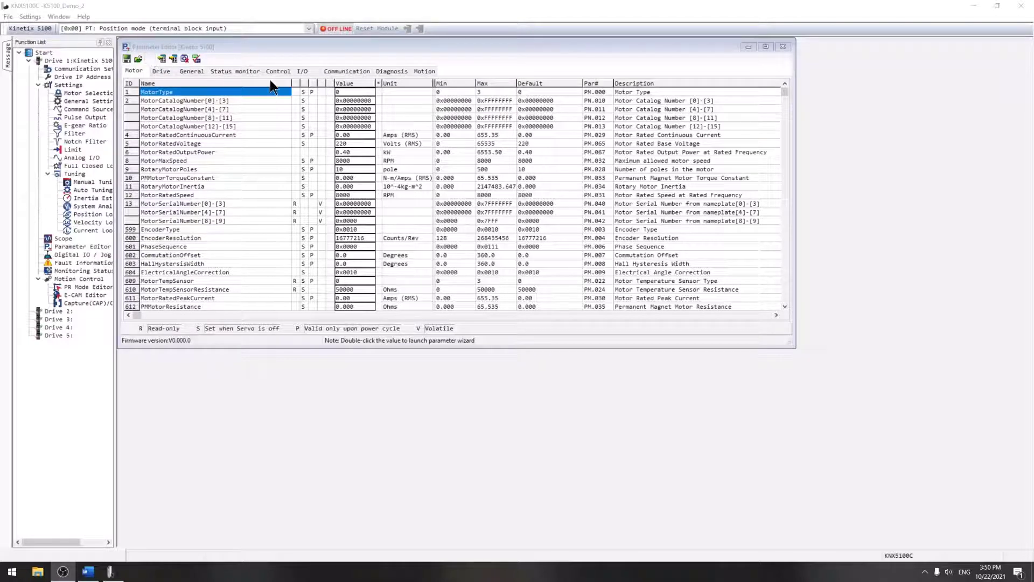
Step: Bring the drive online by downloading all parameters to it and continue with the module reset
{"action": "left_click", "coordinate": [336, 31]}
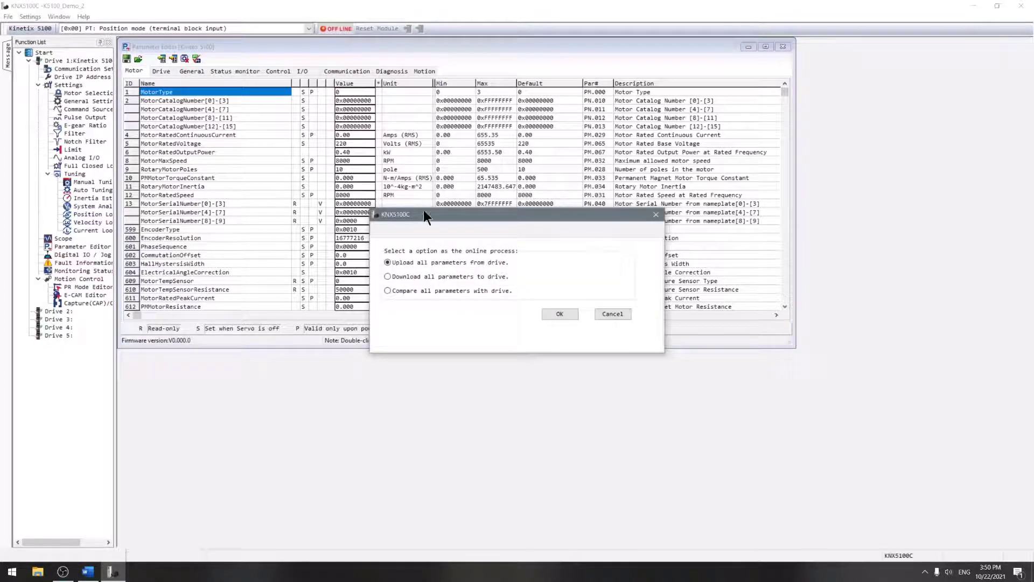
{"action": "left_click", "coordinate": [390, 278]}
{"action": "left_click", "coordinate": [558, 316]}
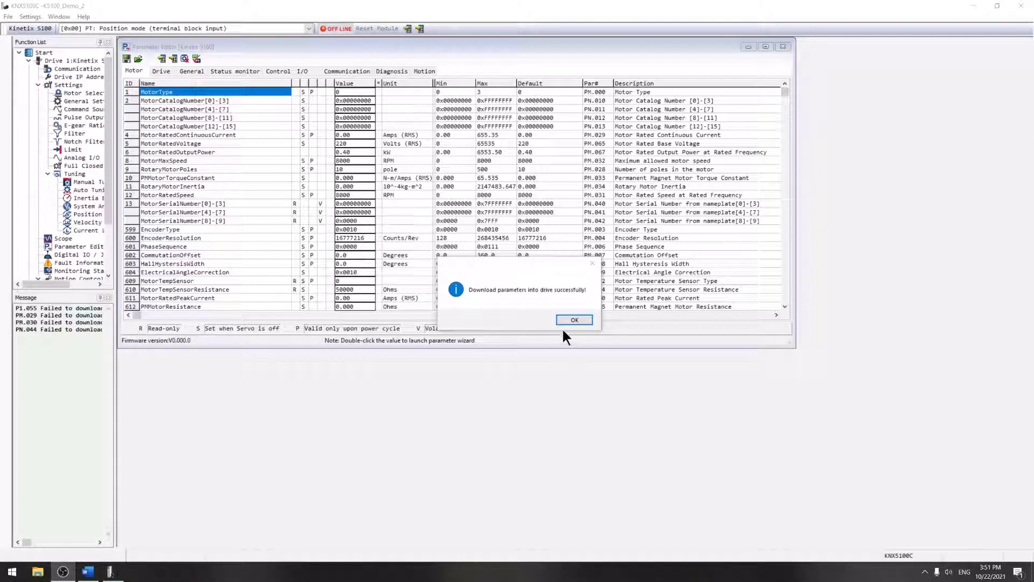
{"action": "left_click", "coordinate": [573, 320]}
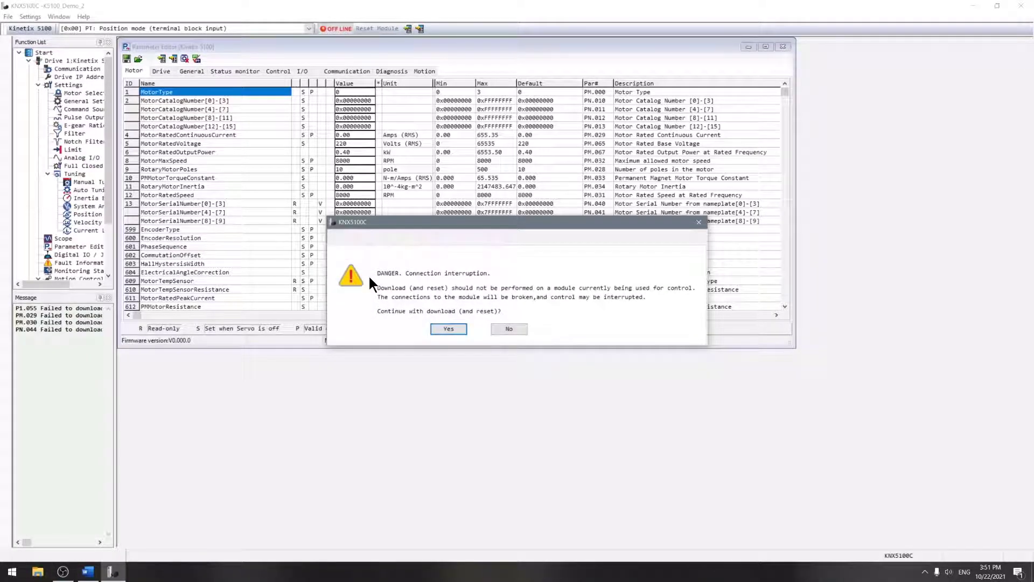
{"action": "left_click", "coordinate": [445, 330]}
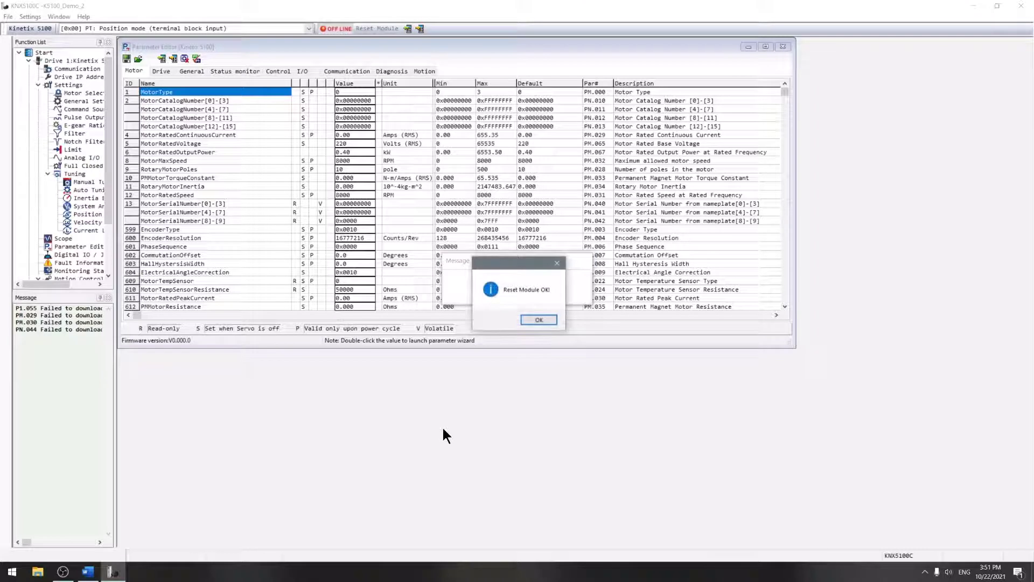
{"action": "left_click", "coordinate": [545, 320]}
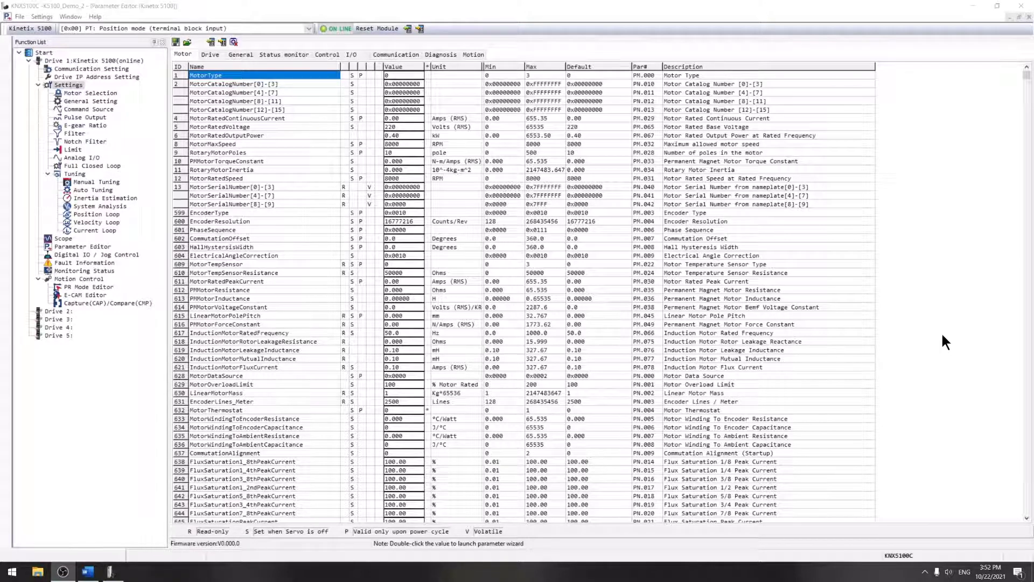
Step: Set the drive's operation mode to PR: Position mode (register input) and download the setting to the drive
{"action": "left_click", "coordinate": [65, 87]}
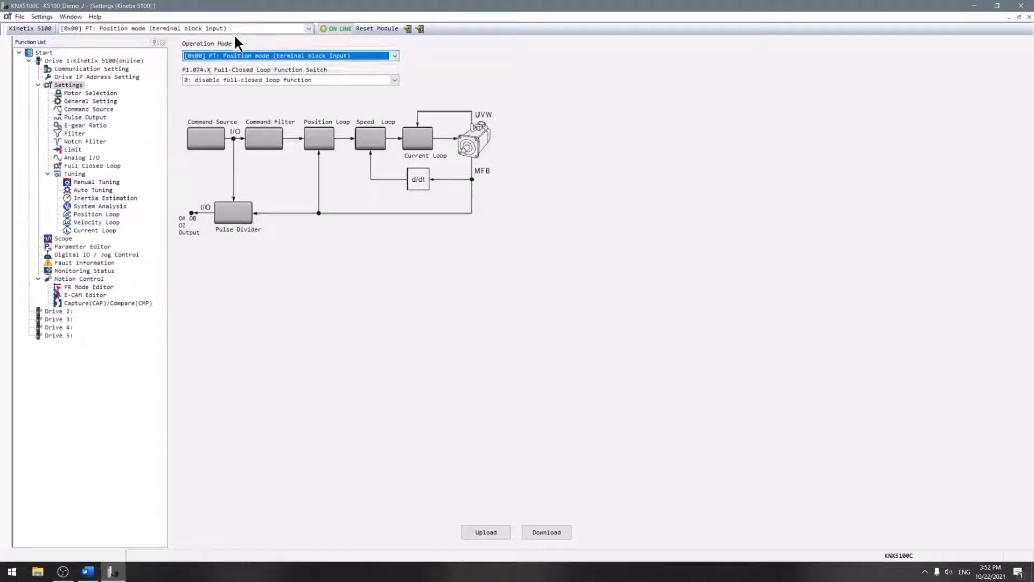
{"action": "left_click", "coordinate": [394, 55]}
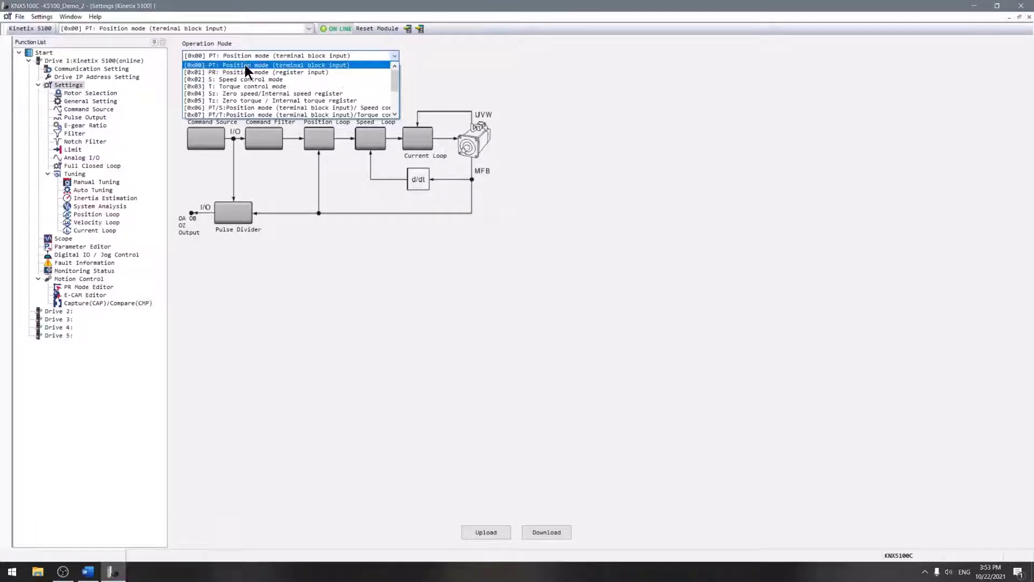
{"action": "left_click", "coordinate": [321, 72]}
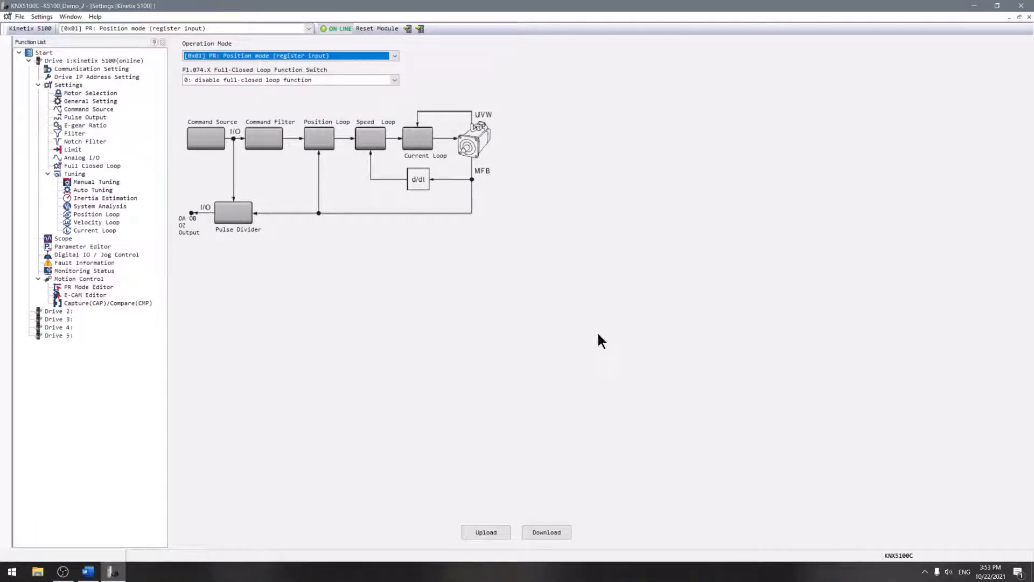
{"action": "left_click", "coordinate": [545, 531]}
{"action": "left_click", "coordinate": [449, 329]}
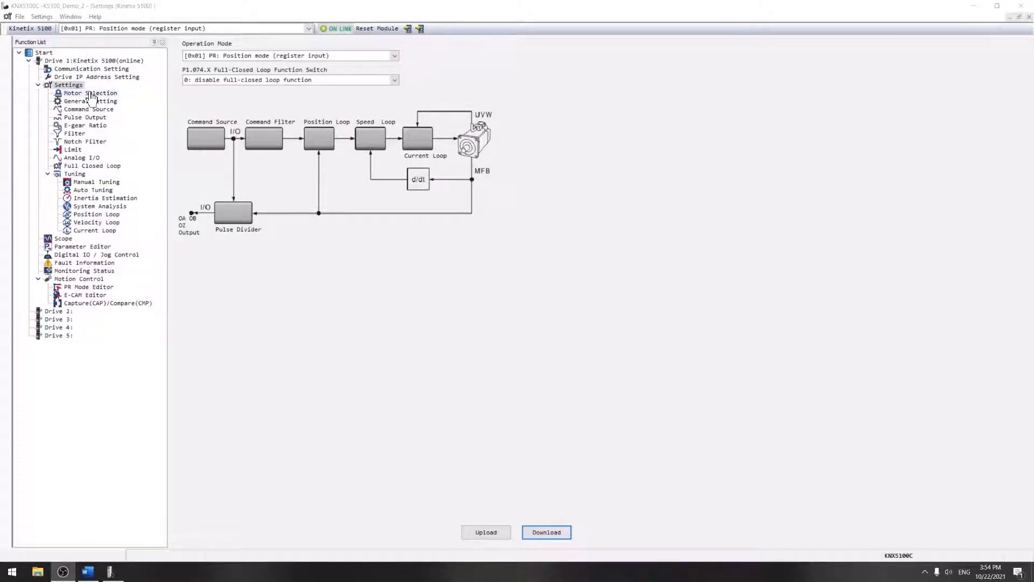
Step: In the motor selection settings, switch the data source to Catalog Number and view the motor catalog list without choosing a motor
{"action": "left_click", "coordinate": [90, 94]}
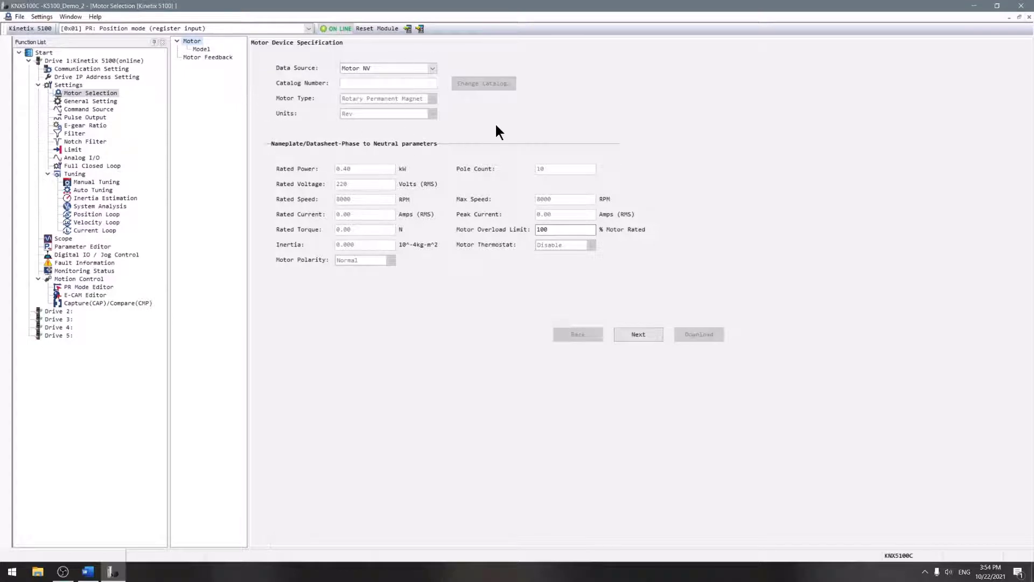
{"action": "left_click", "coordinate": [431, 68]}
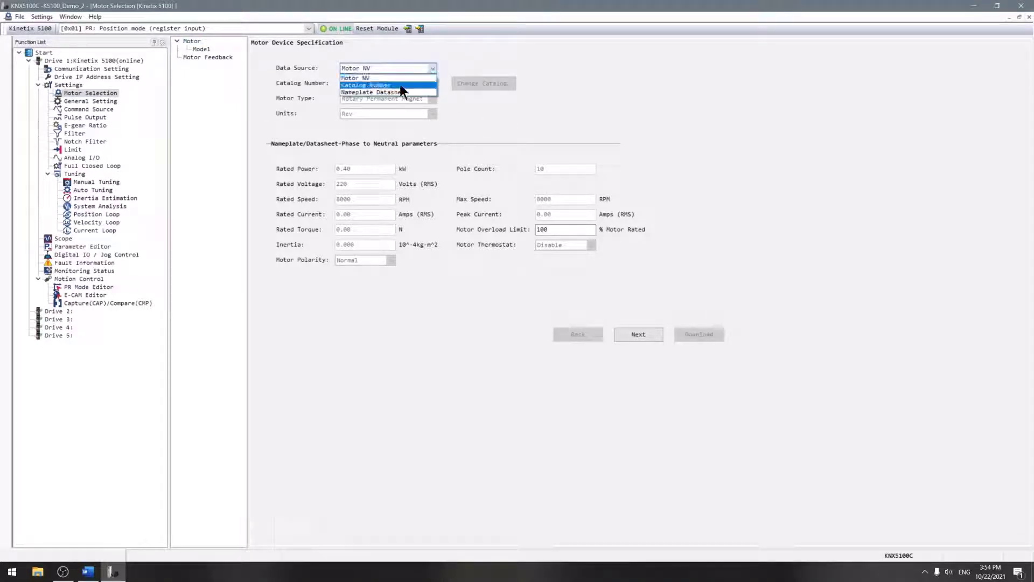
{"action": "left_click", "coordinate": [395, 86]}
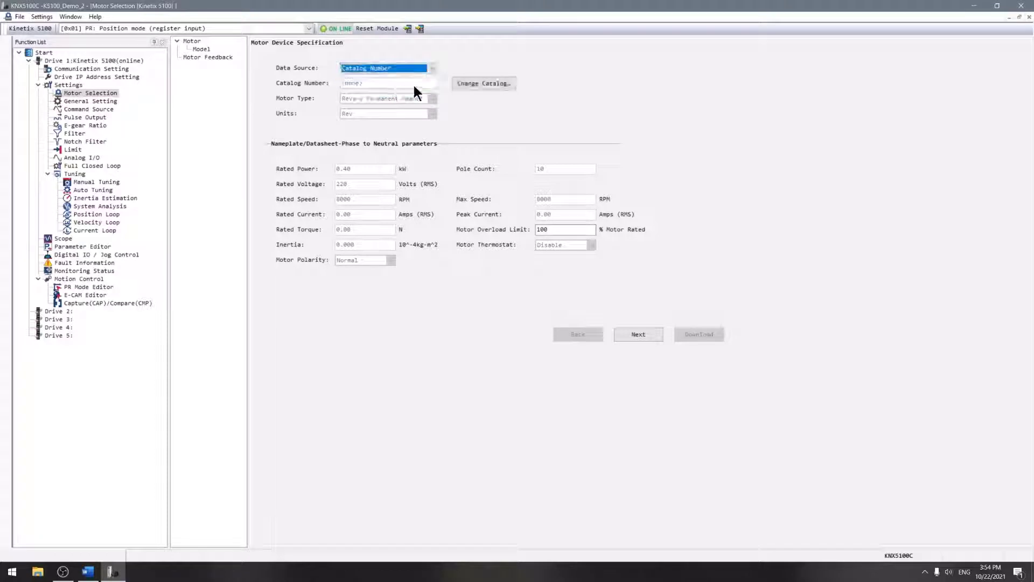
{"action": "left_click", "coordinate": [462, 84]}
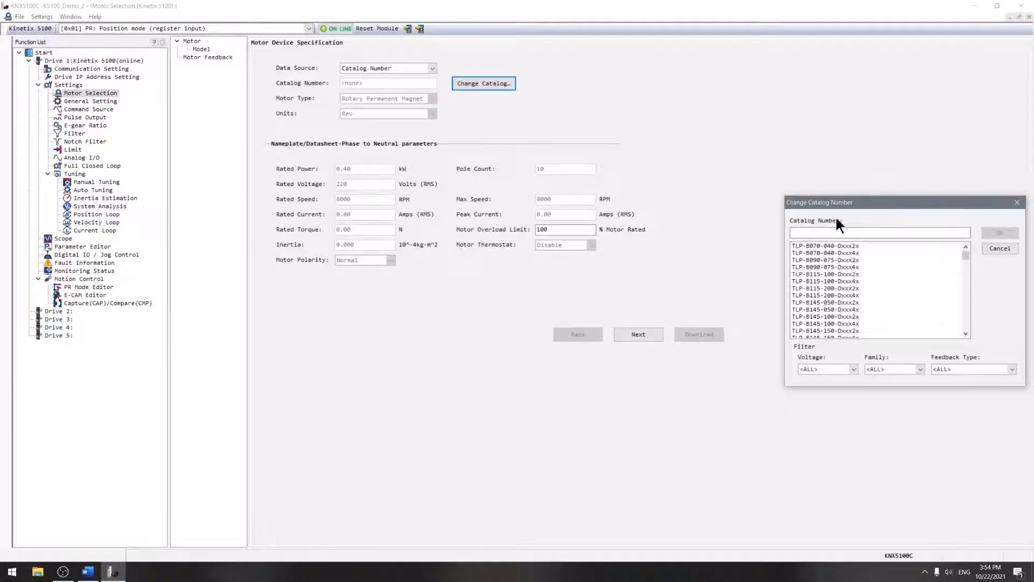
{"action": "left_click", "coordinate": [991, 248]}
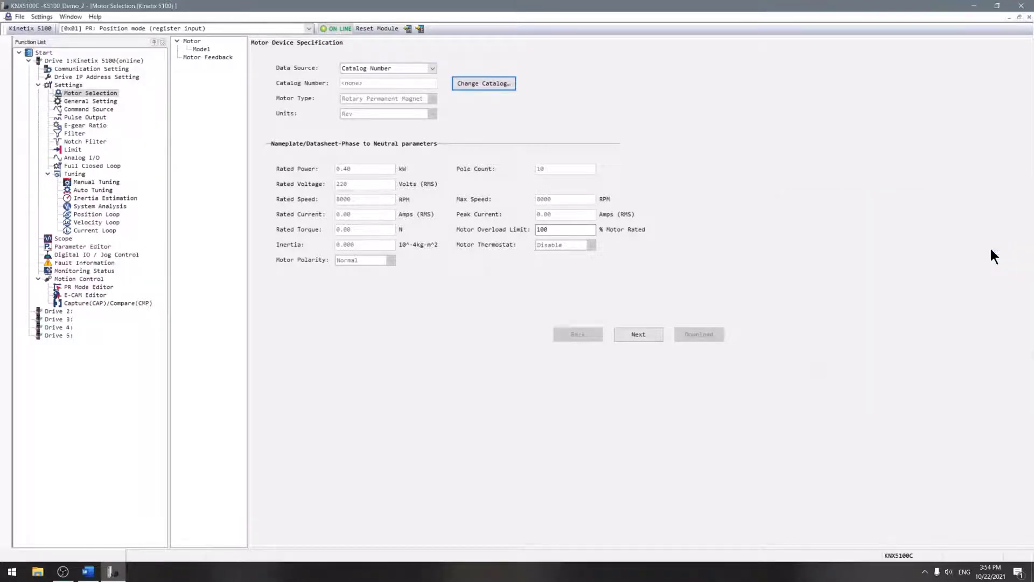
Step: Set the motor data source to Motor NV
{"action": "left_click", "coordinate": [430, 68]}
{"action": "left_click", "coordinate": [405, 74]}
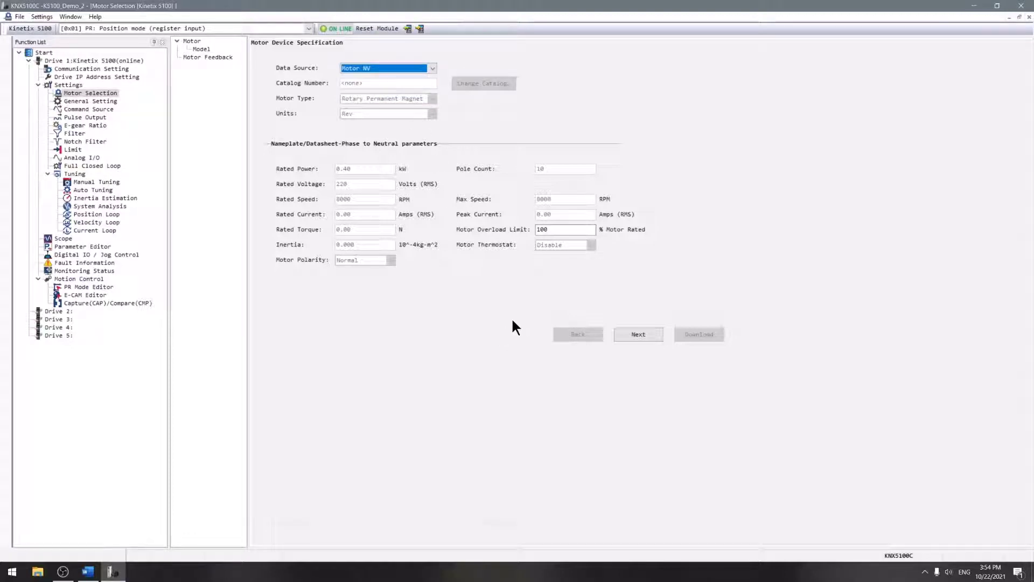
Step: Keep Motor NV as the motor data source and download the motor settings to the drive, accepting the module reset and automatic motor identification
{"action": "left_click", "coordinate": [403, 68]}
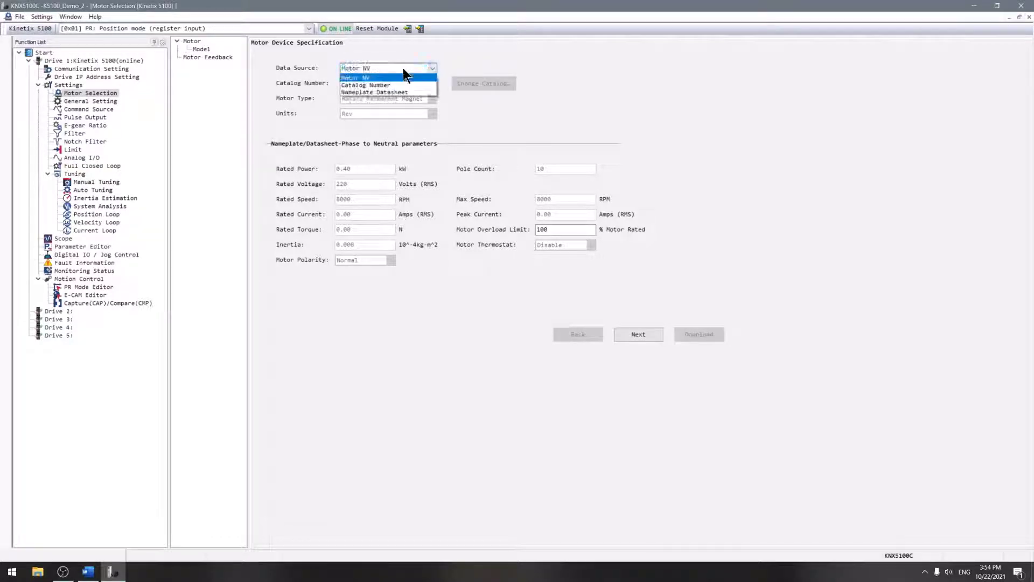
{"action": "left_click", "coordinate": [363, 78]}
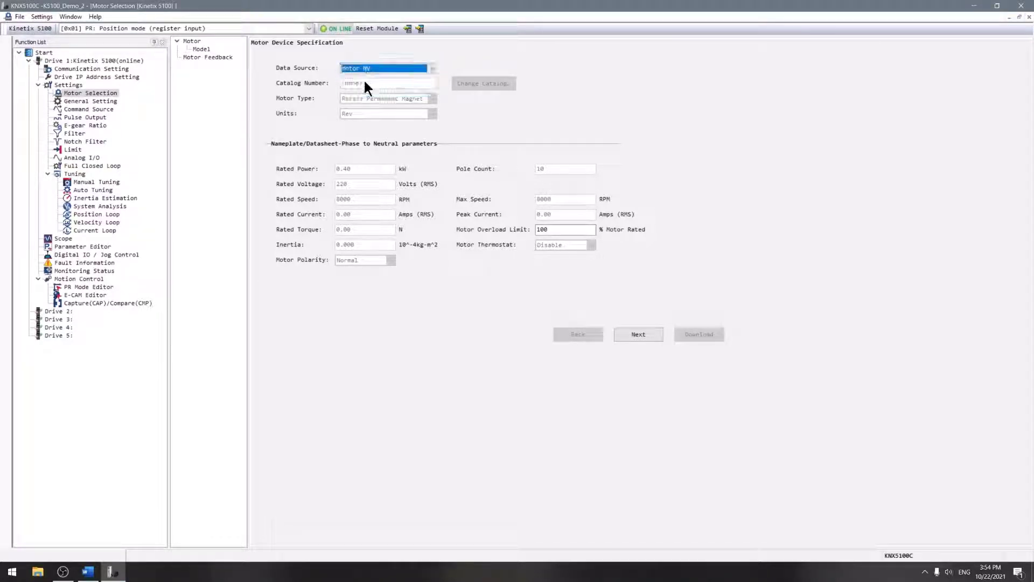
{"action": "left_click", "coordinate": [632, 334]}
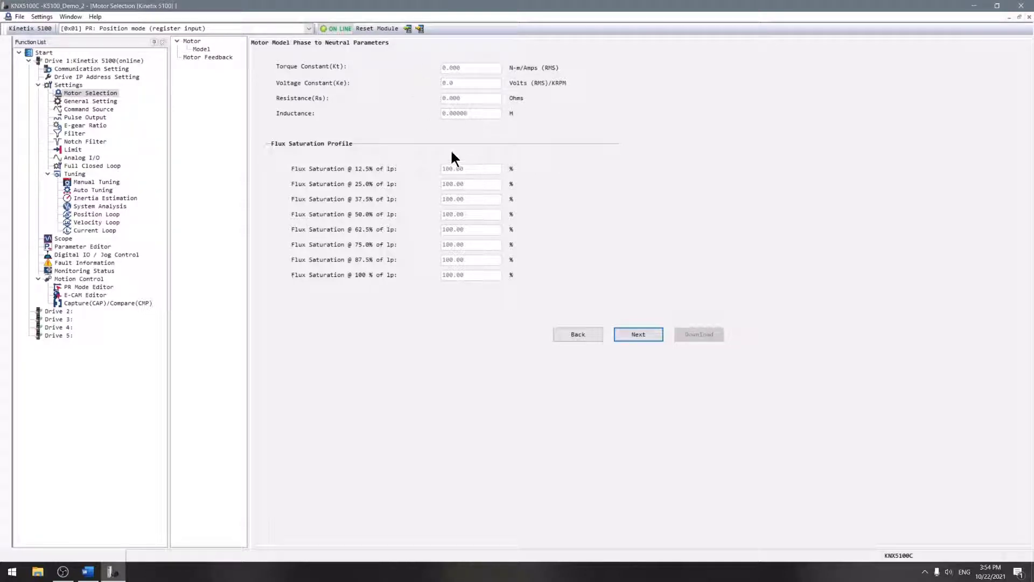
{"action": "left_click", "coordinate": [638, 334]}
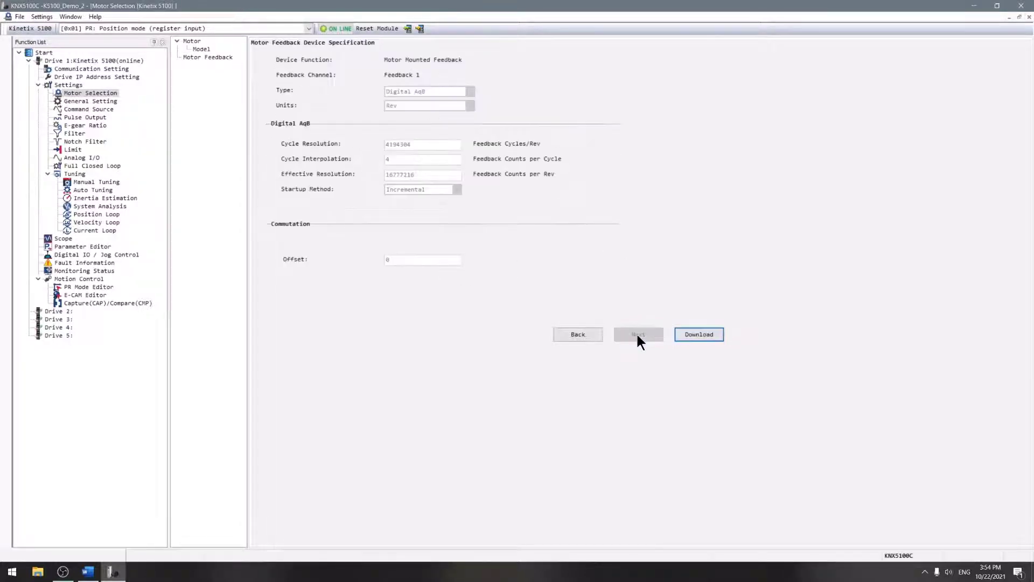
{"action": "left_click", "coordinate": [686, 334]}
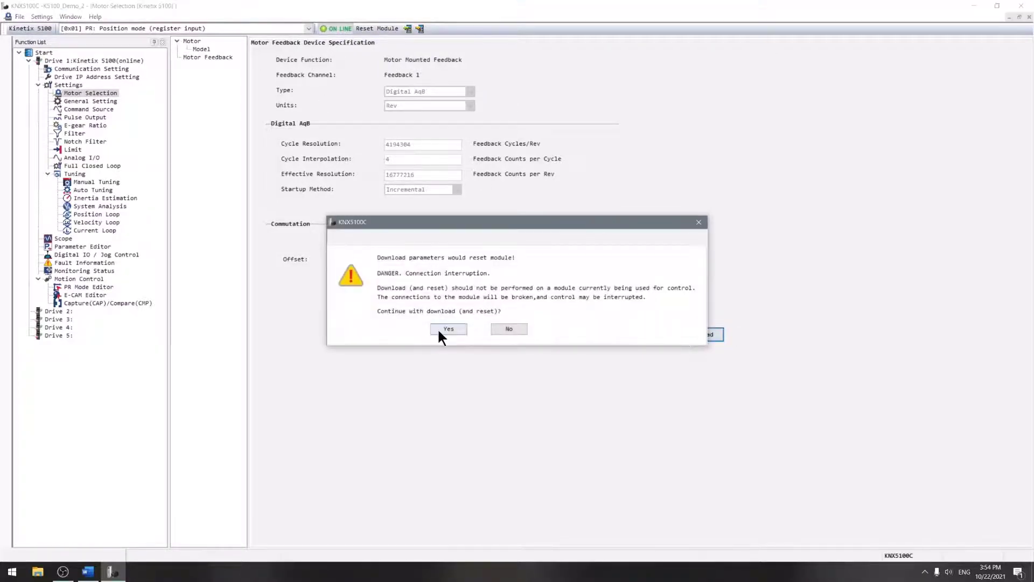
{"action": "left_click", "coordinate": [438, 330]}
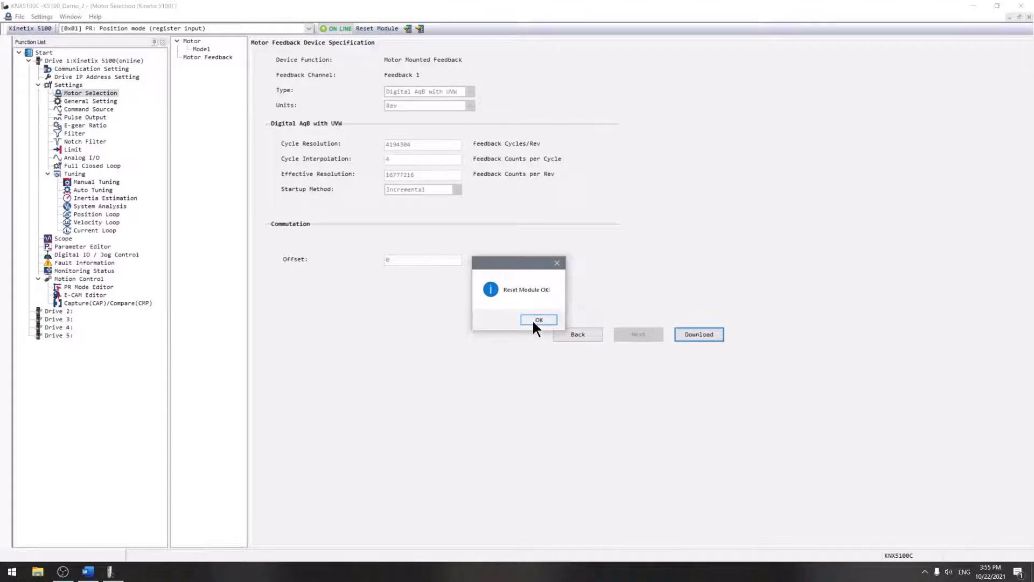
{"action": "left_click", "coordinate": [533, 320]}
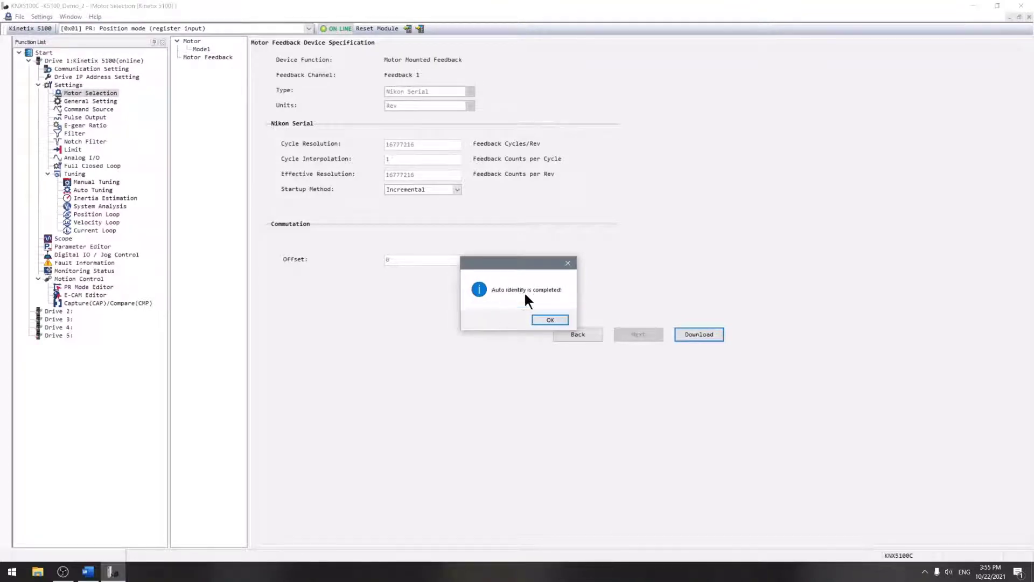
{"action": "left_click", "coordinate": [548, 320]}
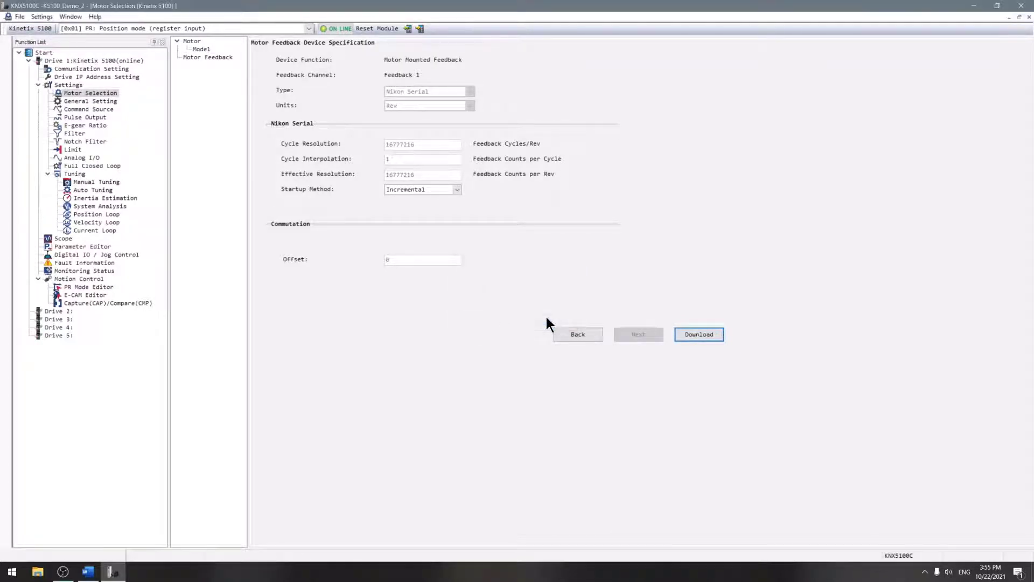
Step: Review the identified motor's device specification and its phase-to-neutral model parameters
{"action": "left_click", "coordinate": [189, 41]}
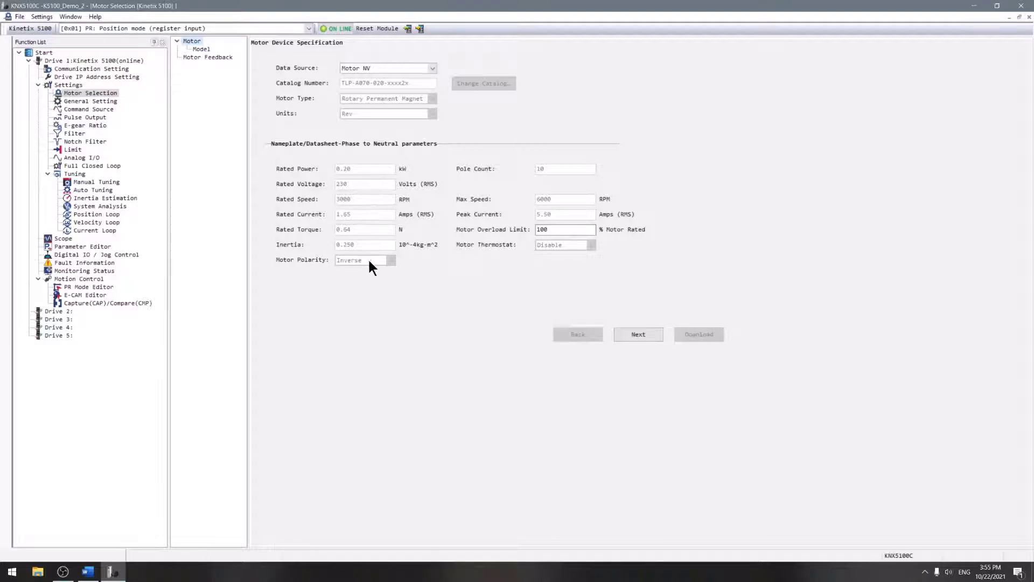
{"action": "left_click", "coordinate": [202, 49]}
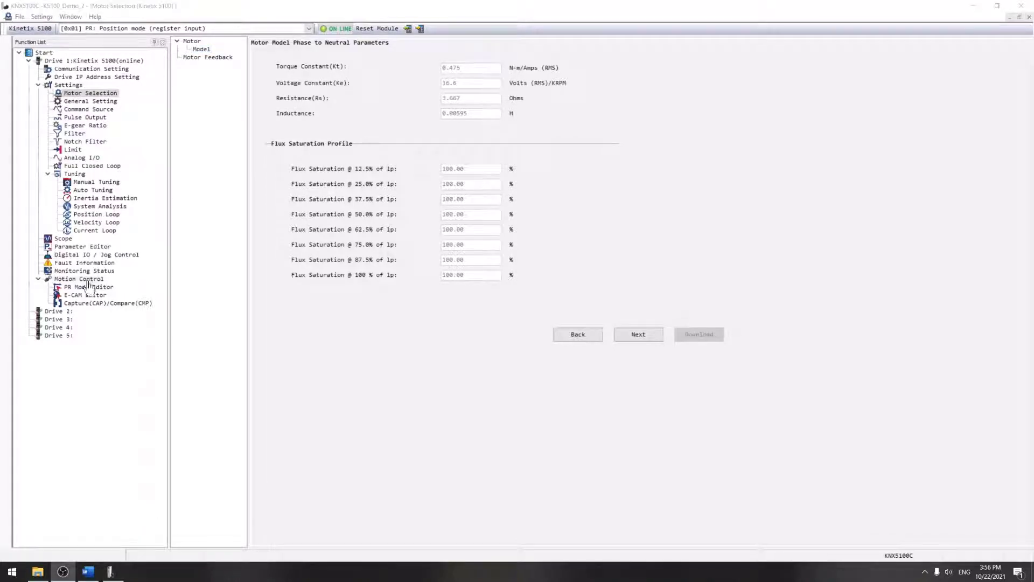
Step: Open the drive's general settings and examine the shunt resistor options, keeping Internal selected
{"action": "left_click", "coordinate": [100, 102]}
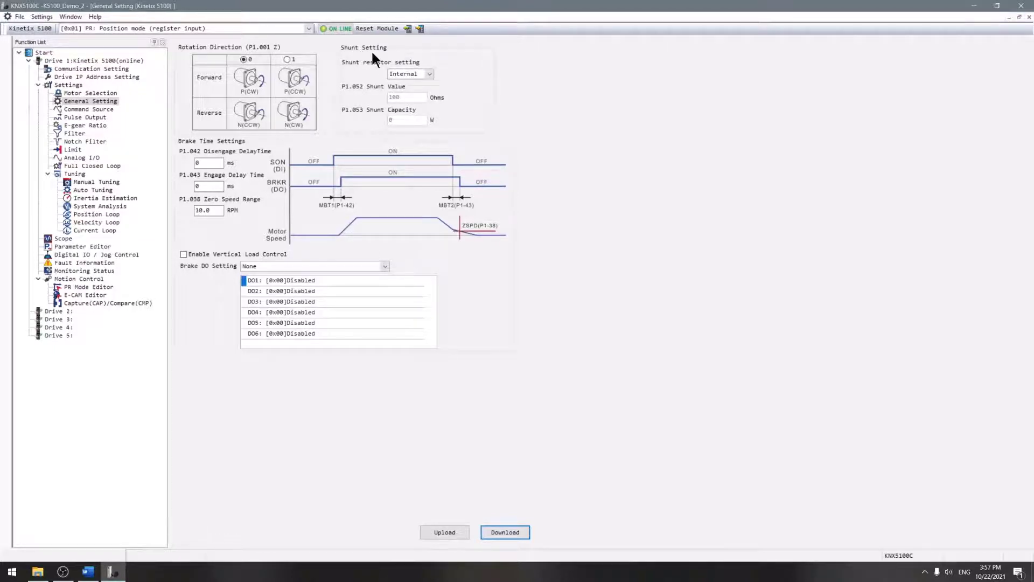
{"action": "left_click", "coordinate": [430, 76]}
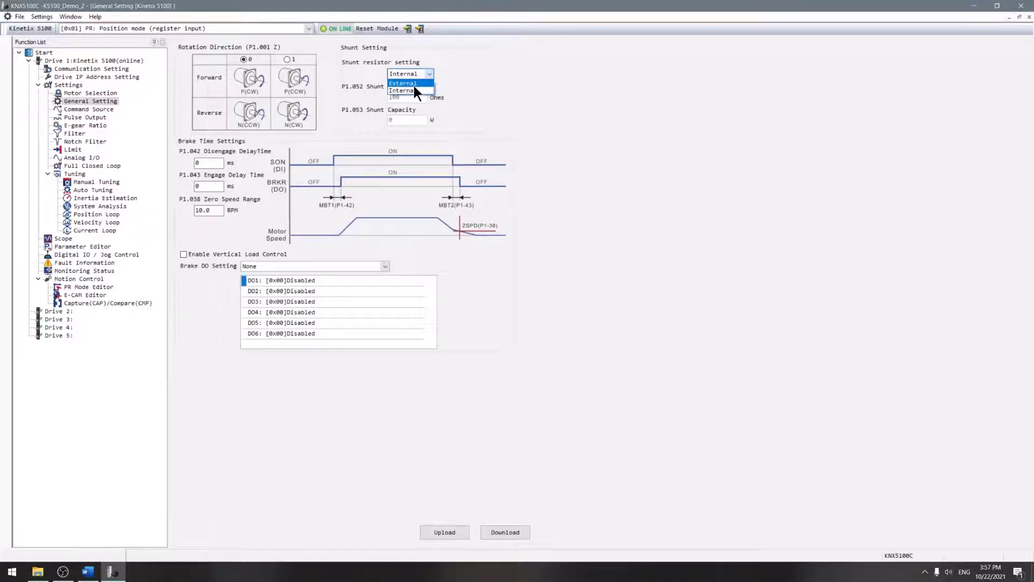
{"action": "left_click", "coordinate": [443, 77]}
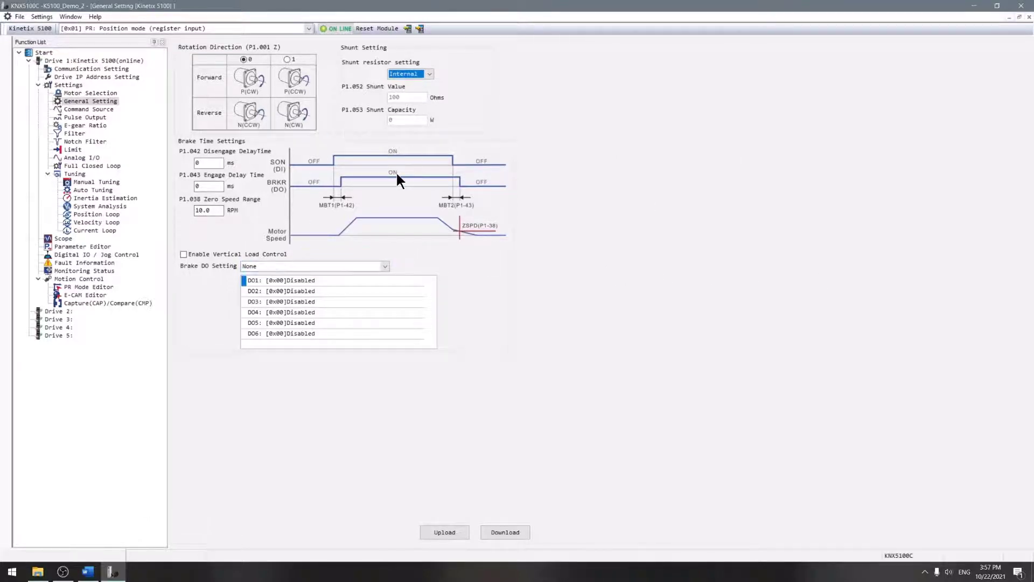
Step: Compare the E-gear ratio settings with the motor feedback resolution, and return to the maximized E-gear ratio view
{"action": "left_click", "coordinate": [83, 126]}
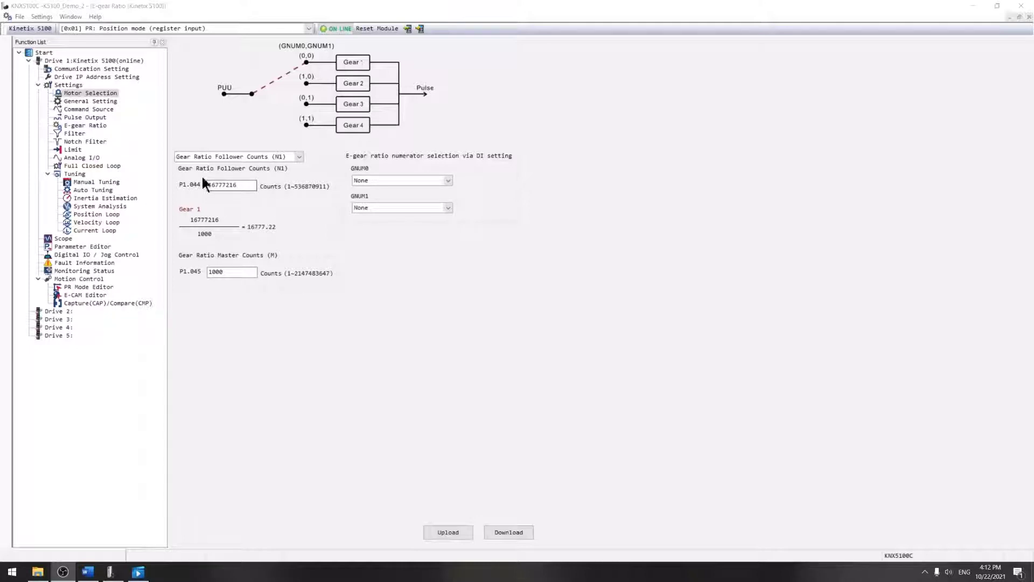
{"action": "left_click", "coordinate": [71, 94]}
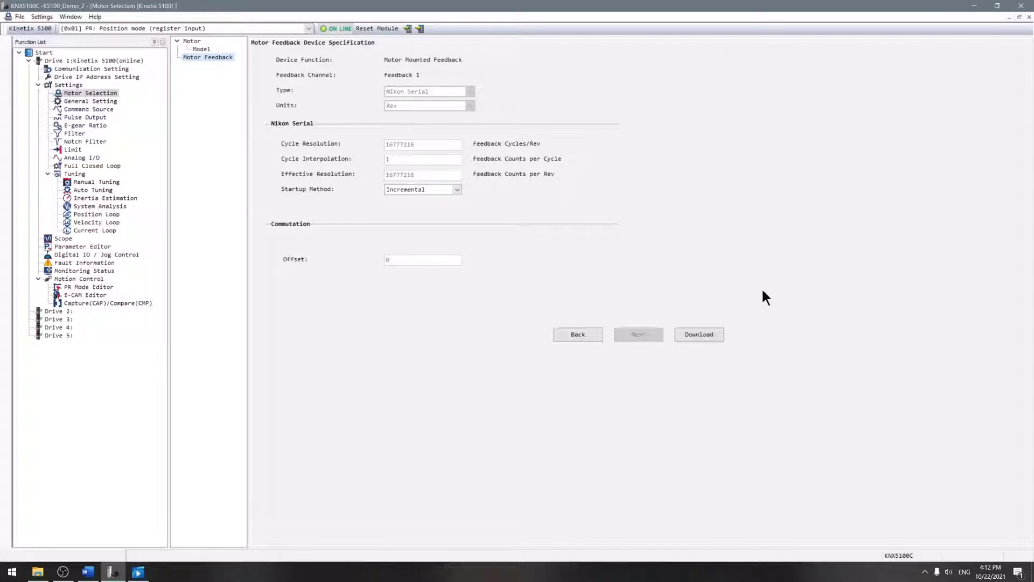
{"action": "left_click", "coordinate": [1011, 17]}
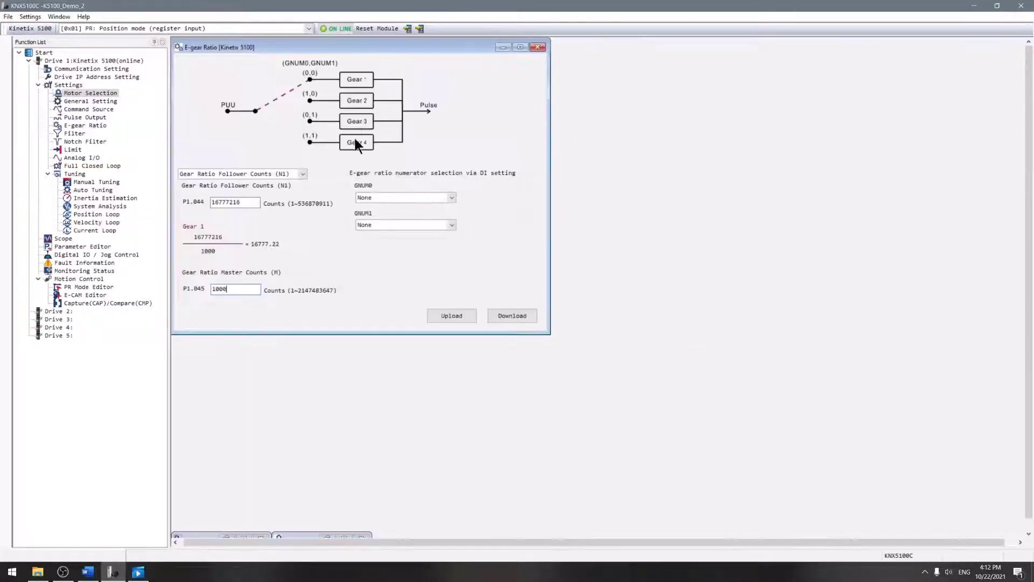
{"action": "double_click", "coordinate": [418, 47]}
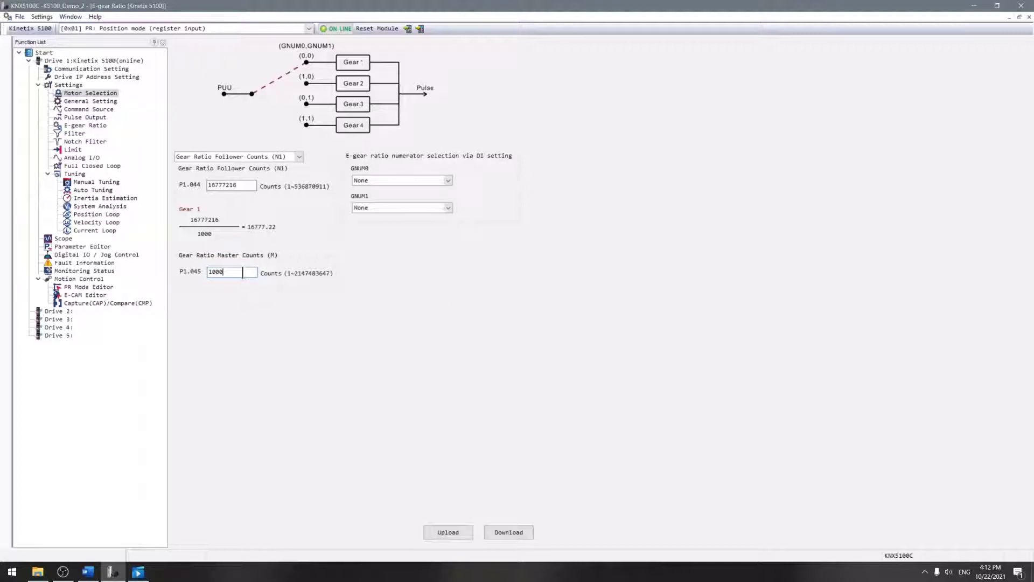
Step: Set the Gear Ratio Master Counts (M), parameter P1.045, to 360
{"action": "left_click_drag", "start_coordinate": [243, 272], "coordinate": [139, 277]}
{"action": "type", "text": "360"}
{"action": "key", "text": "Return"}
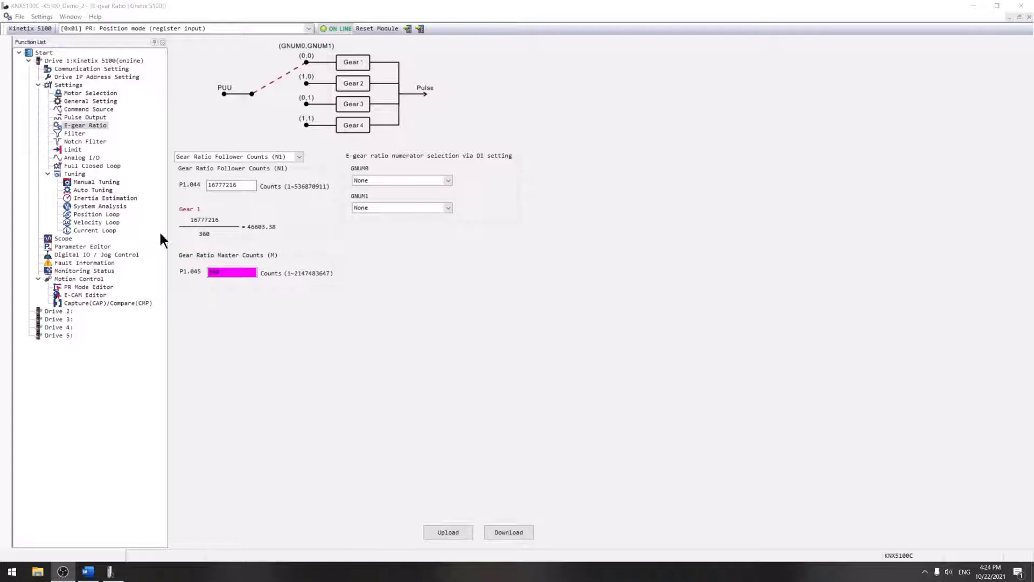
Step: Open the drive's Digital IO / Jog Control and enable editing of the DIO configurations
{"action": "left_click", "coordinate": [66, 255]}
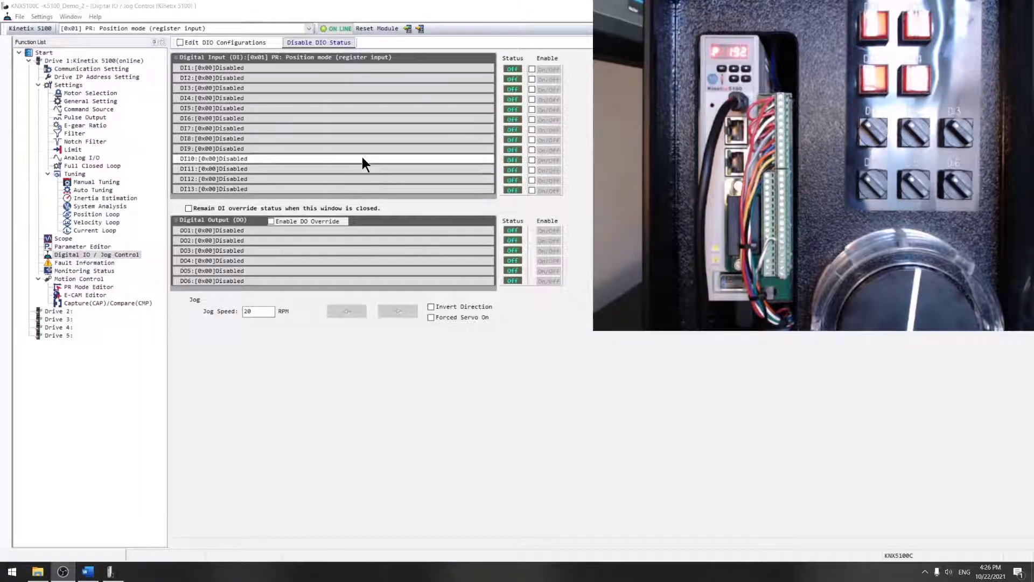
{"action": "left_click", "coordinate": [180, 43]}
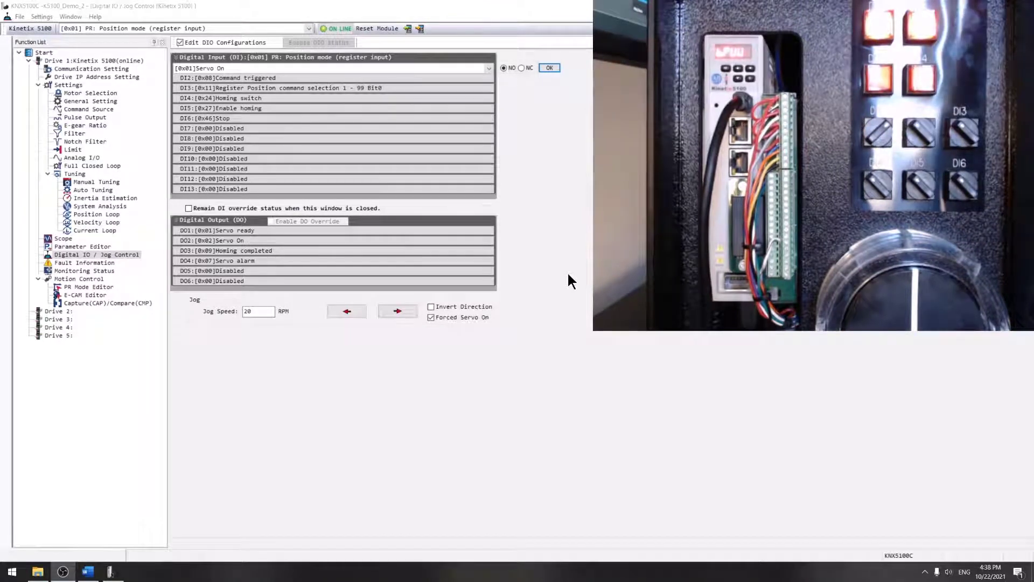
Step: Jog the motor in both arrow directions at 20 RPM, and in the right-arrow direction at 200 RPM
{"action": "left_click", "coordinate": [388, 311]}
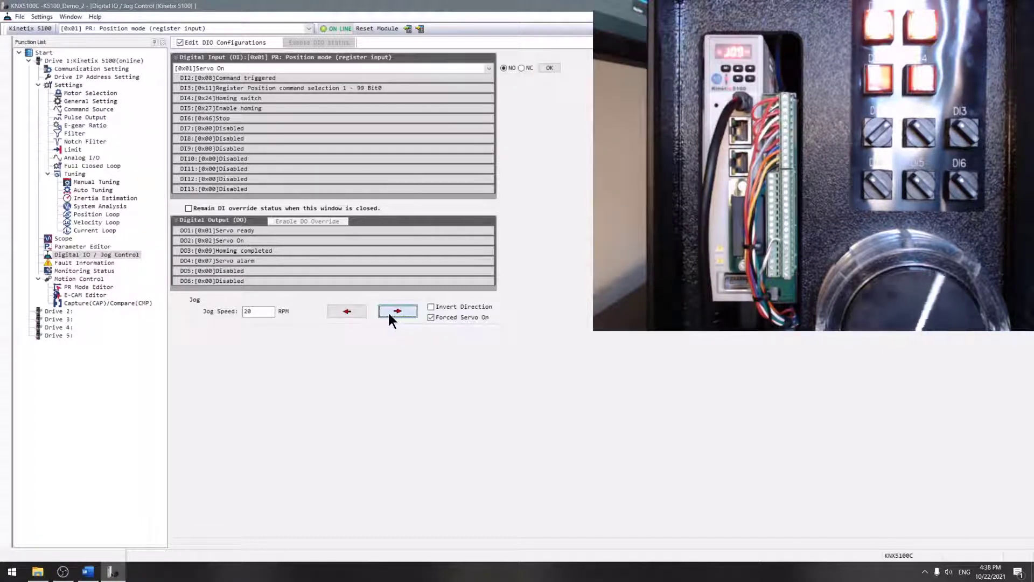
{"action": "left_click", "coordinate": [346, 312]}
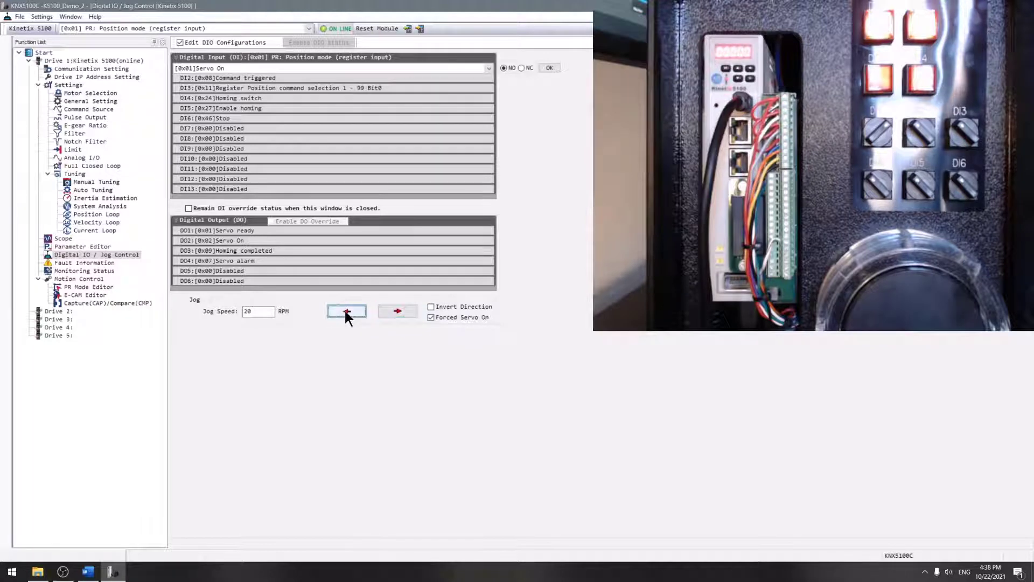
{"action": "left_click_drag", "start_coordinate": [255, 312], "coordinate": [216, 311]}
{"action": "type", "text": "200"}
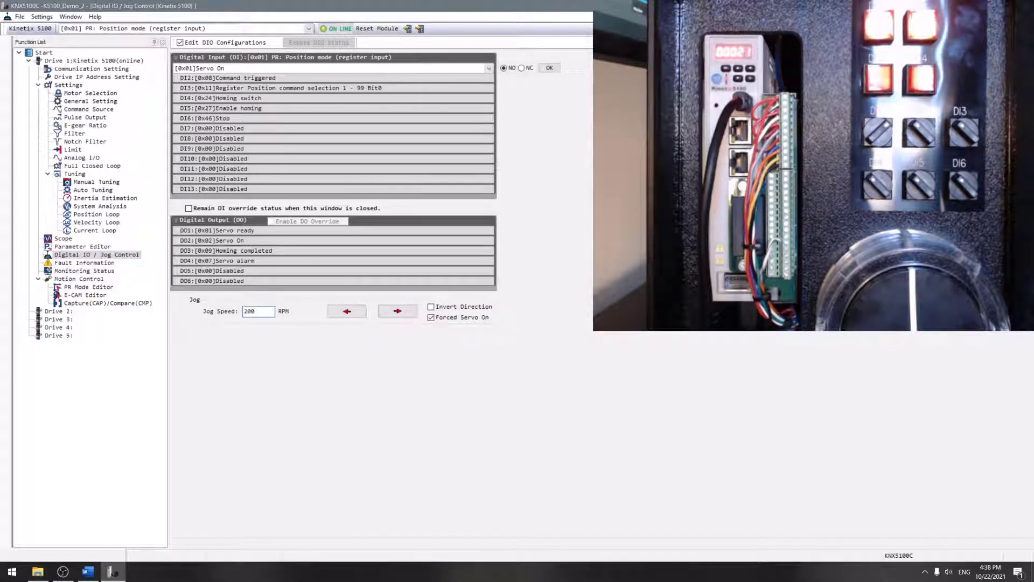
{"action": "left_click", "coordinate": [398, 311]}
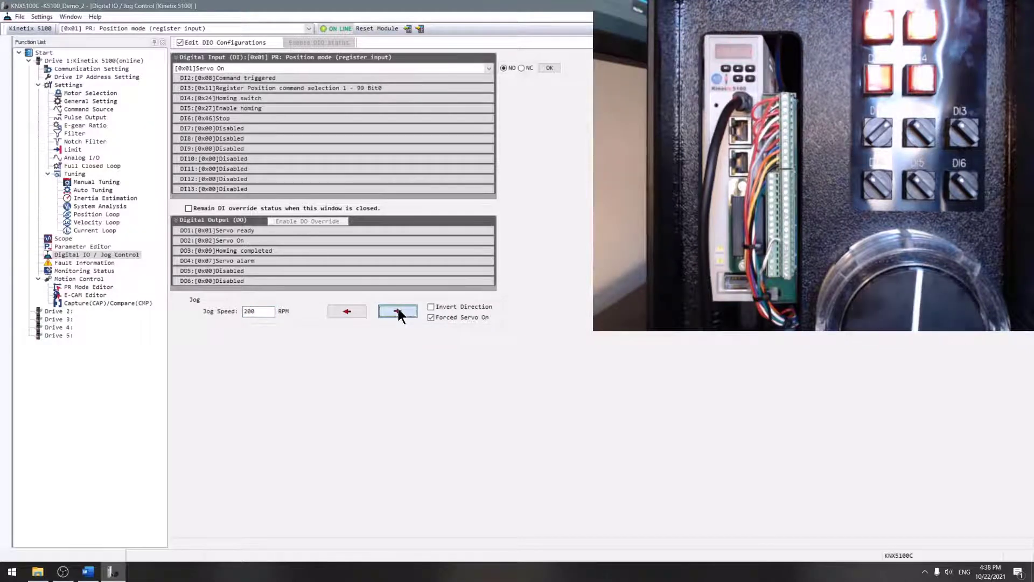
Step: Set the jog speed to 20 RPM and jog the motor in both directions
{"action": "left_click_drag", "start_coordinate": [263, 313], "coordinate": [211, 315]}
{"action": "type", "text": "20"}
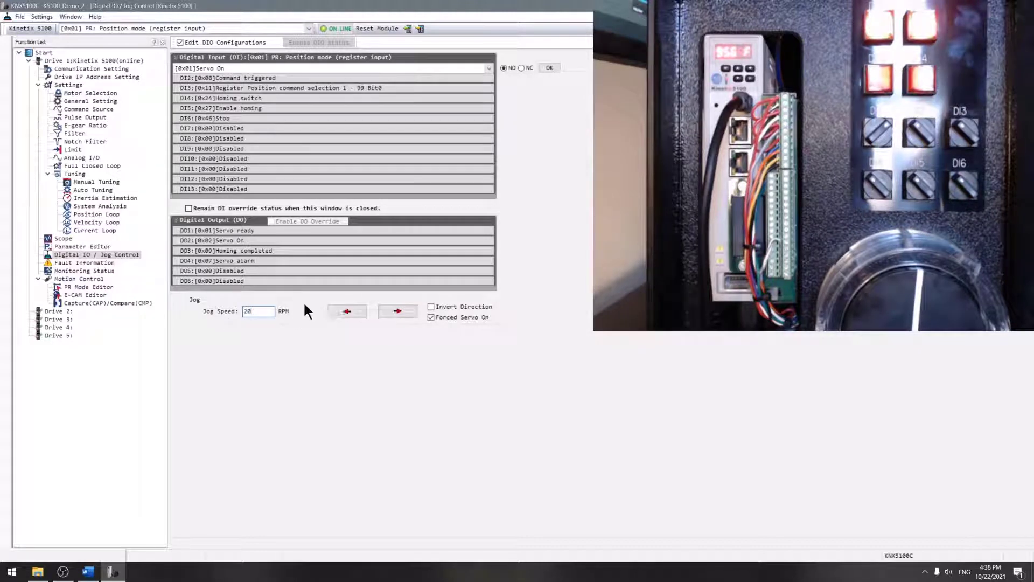
{"action": "left_click", "coordinate": [342, 308]}
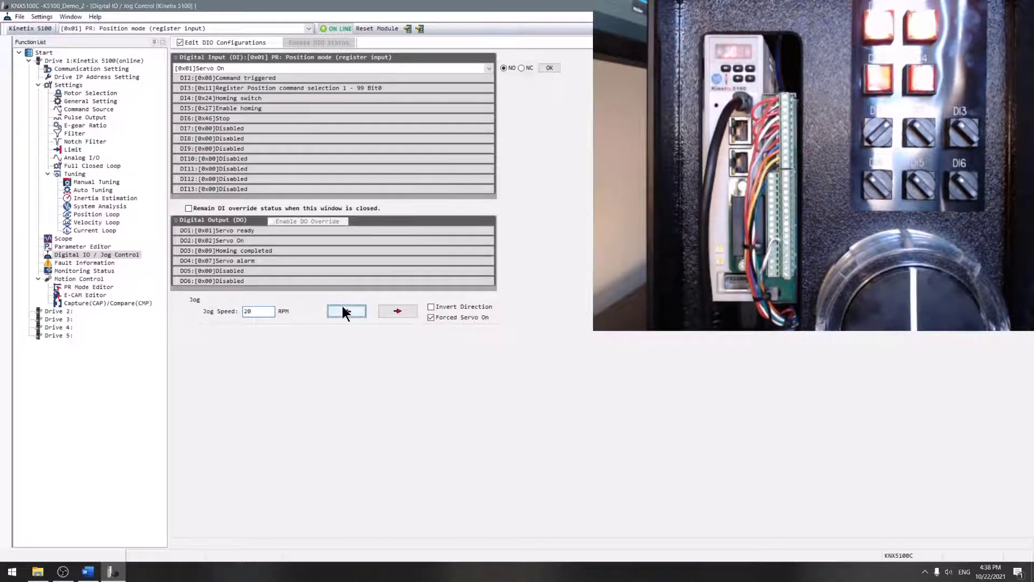
{"action": "left_click", "coordinate": [387, 311]}
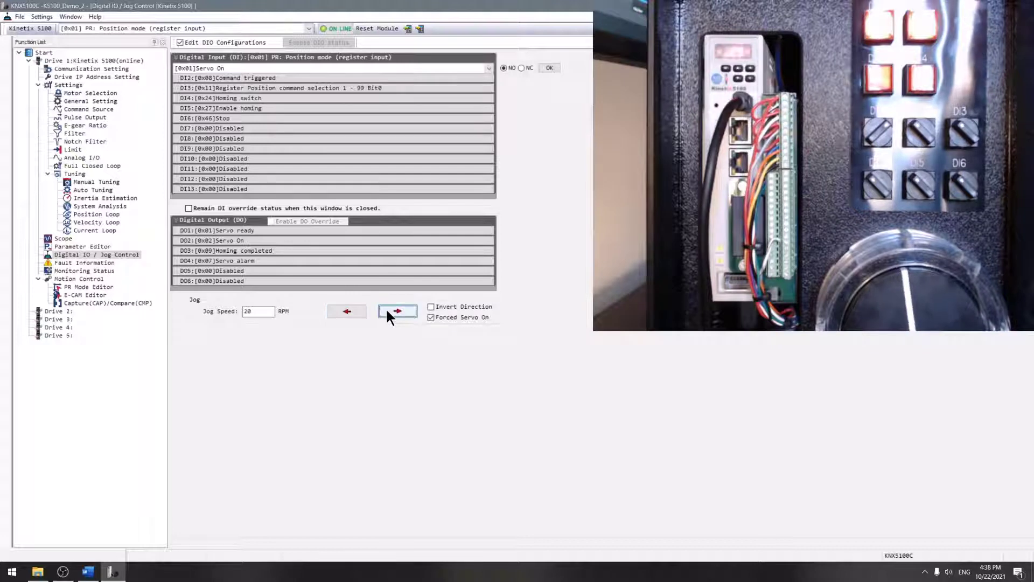
{"action": "left_click", "coordinate": [357, 310]}
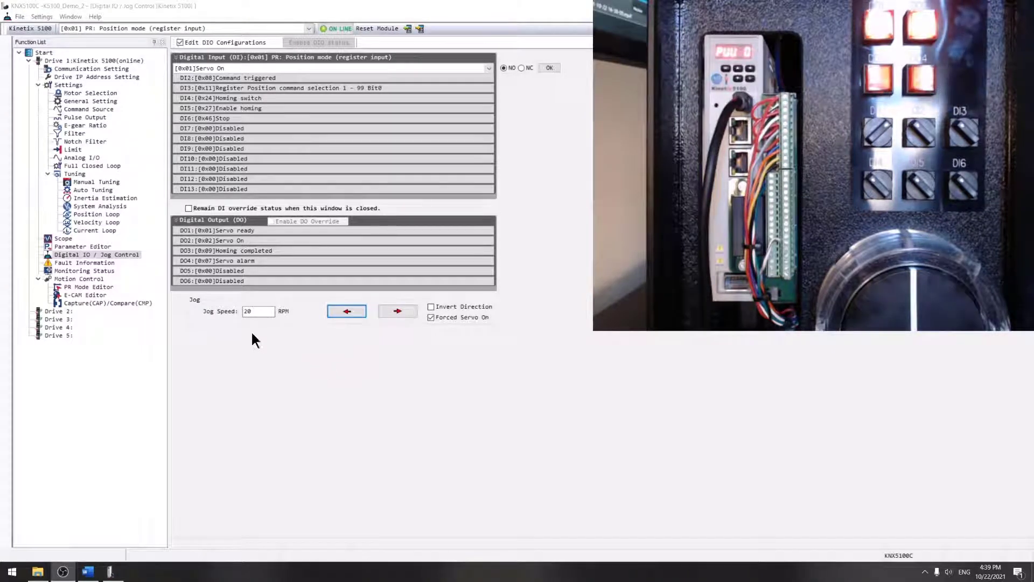
Step: In the PR Mode Editor, set the homing method to X:2, homing in forward direction with ORGP:OFF -> ON as origin, and download it
{"action": "double_click", "coordinate": [95, 290]}
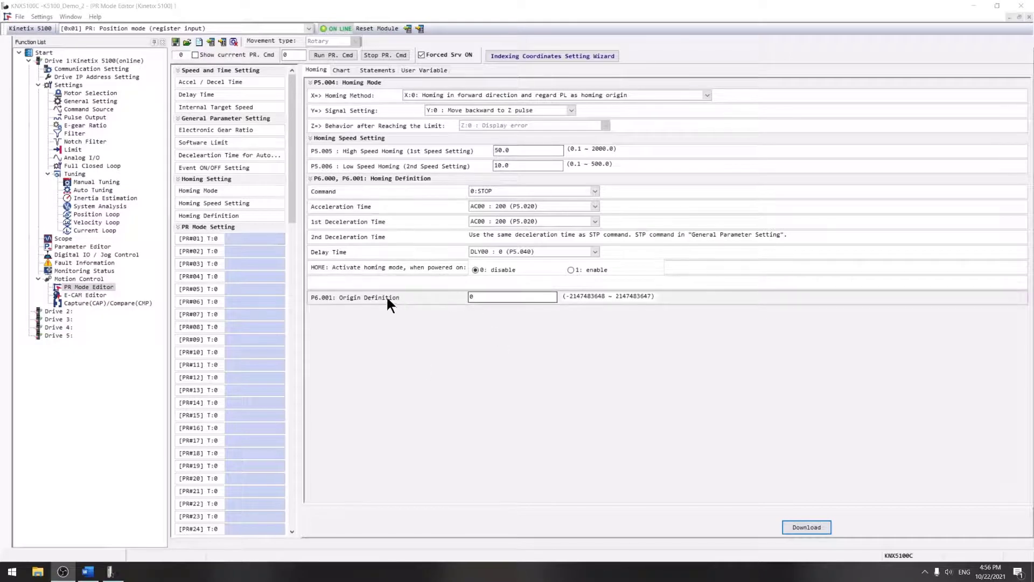
{"action": "left_click", "coordinate": [202, 190]}
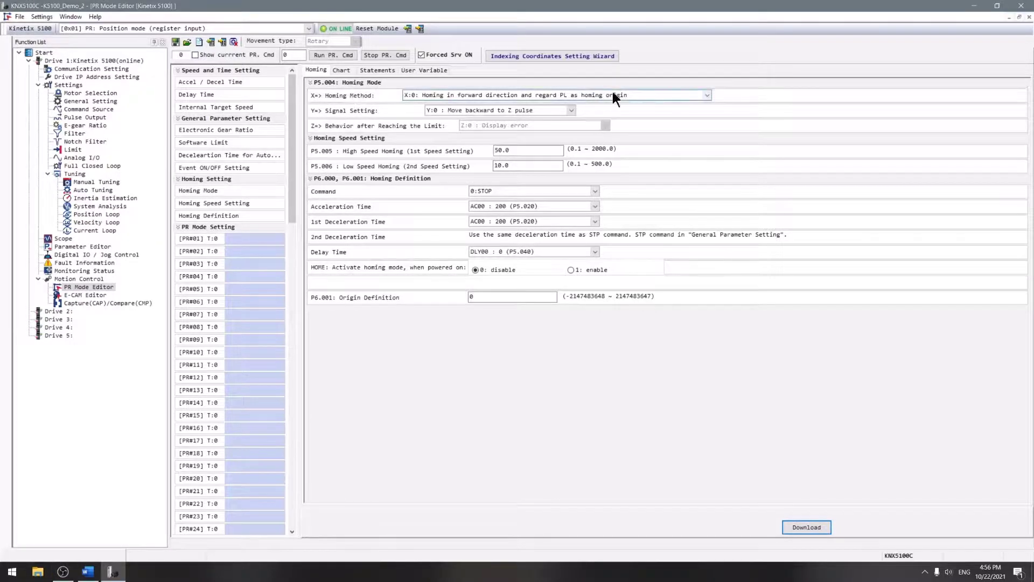
{"action": "left_click", "coordinate": [707, 95]}
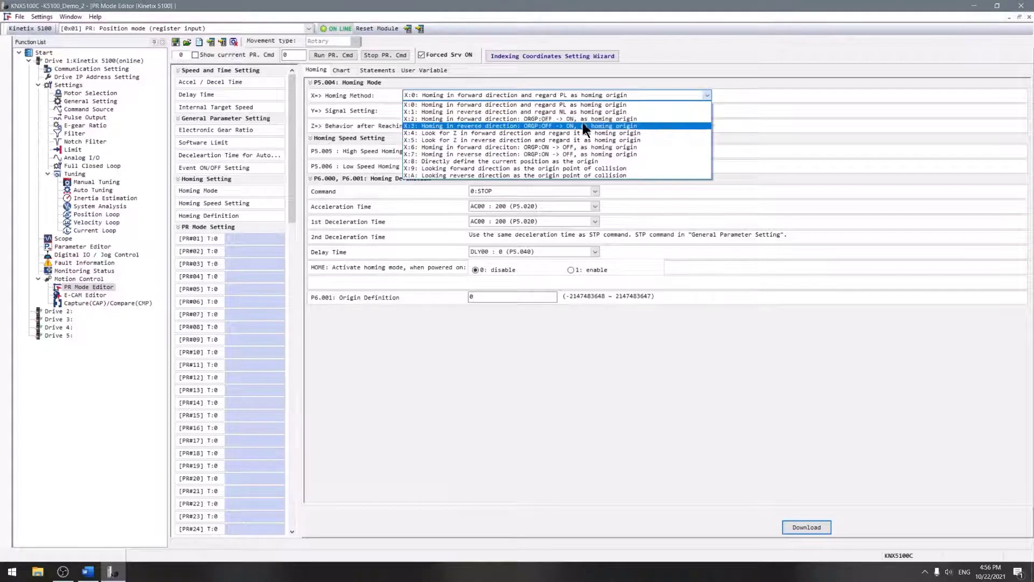
{"action": "left_click", "coordinate": [513, 119]}
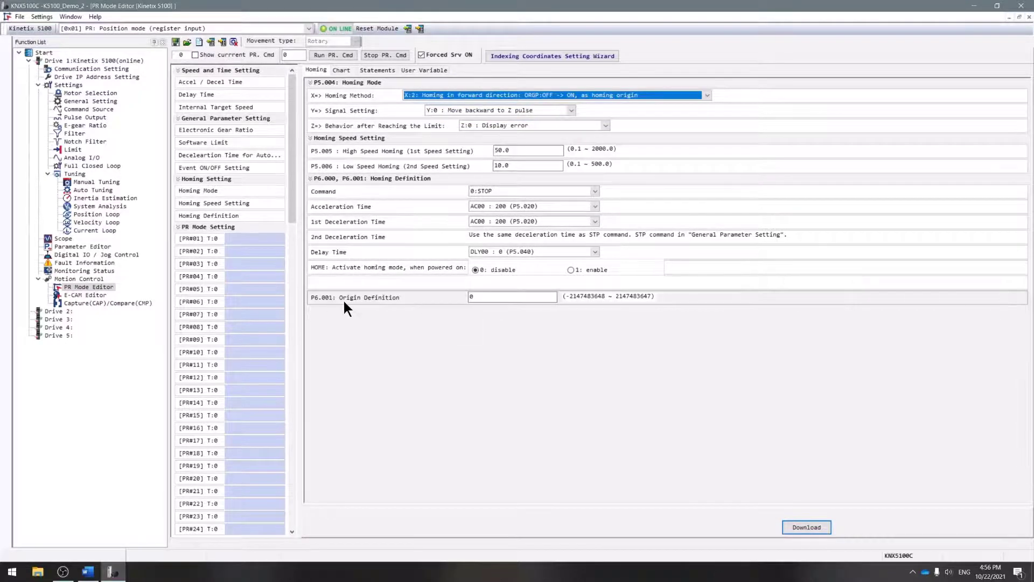
{"action": "left_click", "coordinate": [807, 527]}
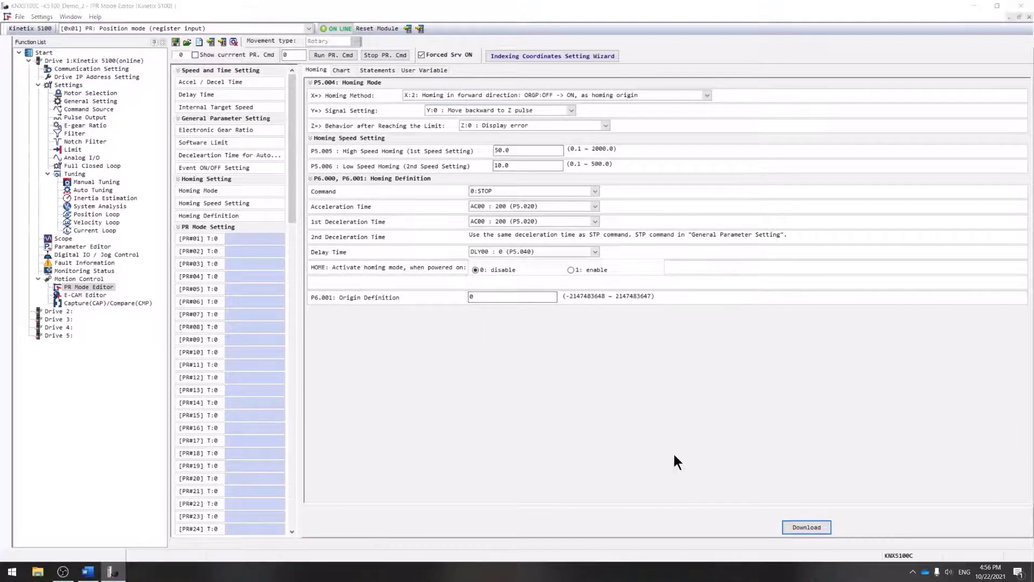
Step: Set PR#01's type to [3] Point-to-Point Command (Proceed to the next command when completed)
{"action": "left_click", "coordinate": [584, 294]}
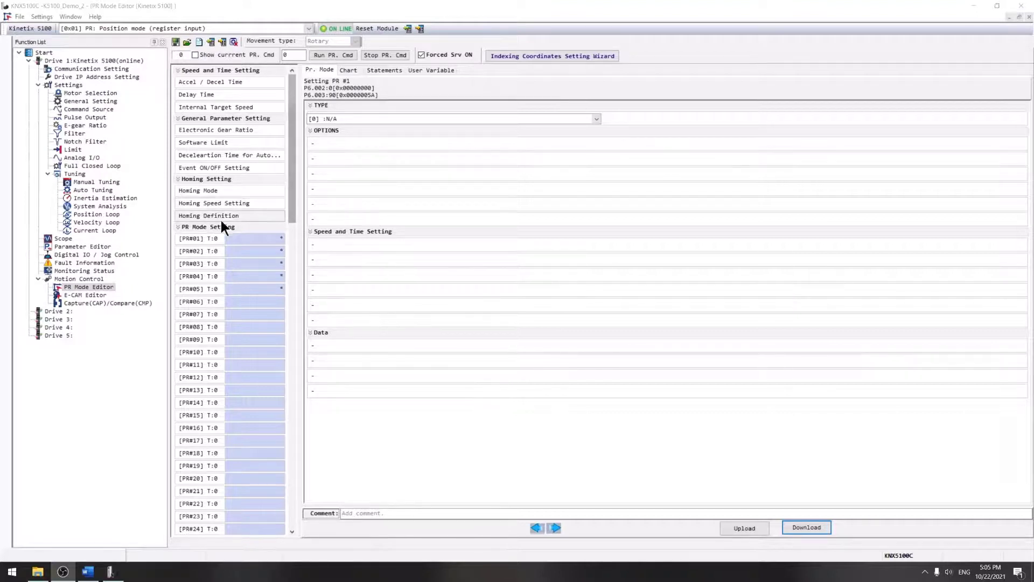
{"action": "left_click", "coordinate": [189, 240]}
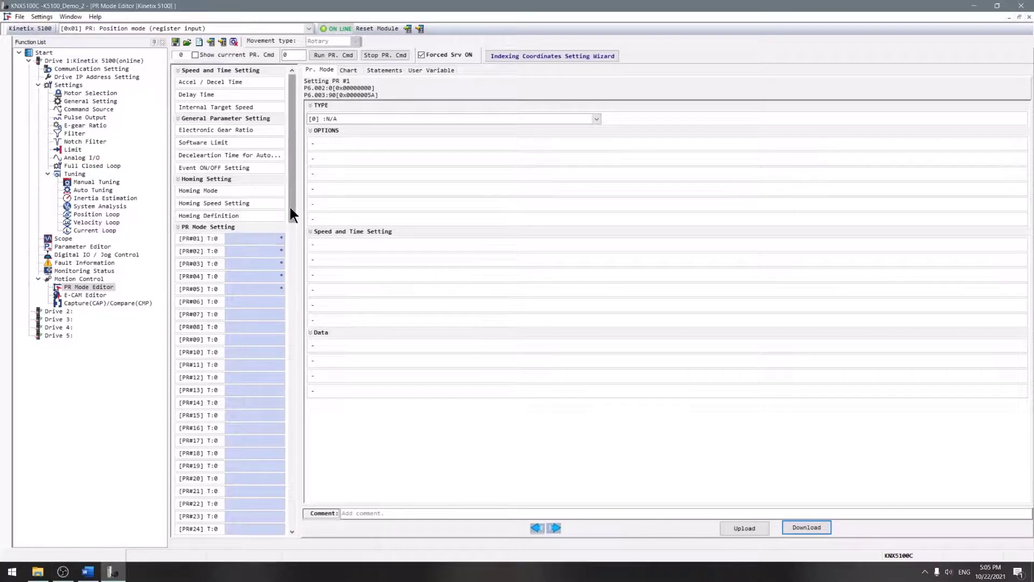
{"action": "left_click_drag", "start_coordinate": [289, 201], "coordinate": [312, 195]}
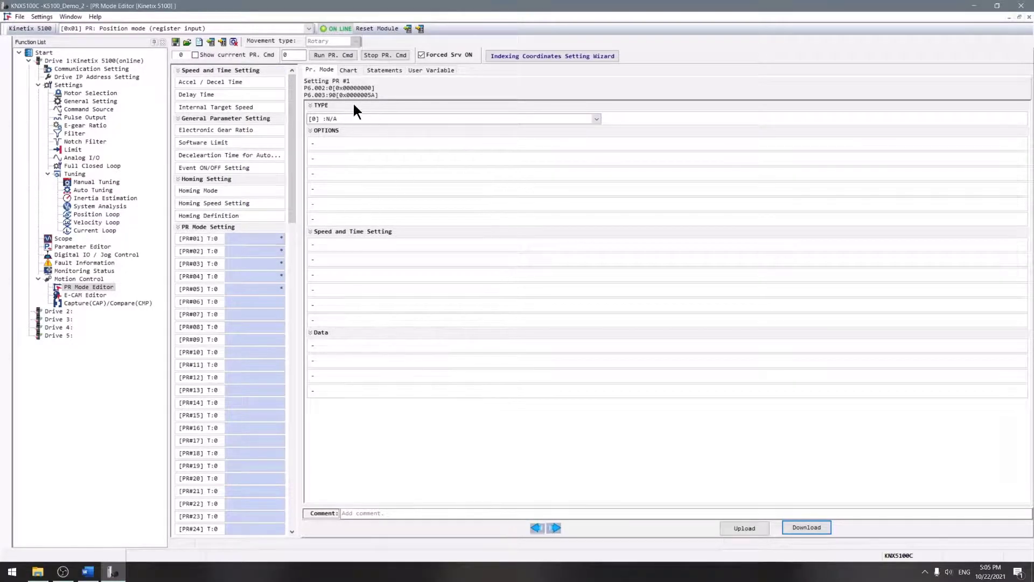
{"action": "left_click", "coordinate": [595, 120]}
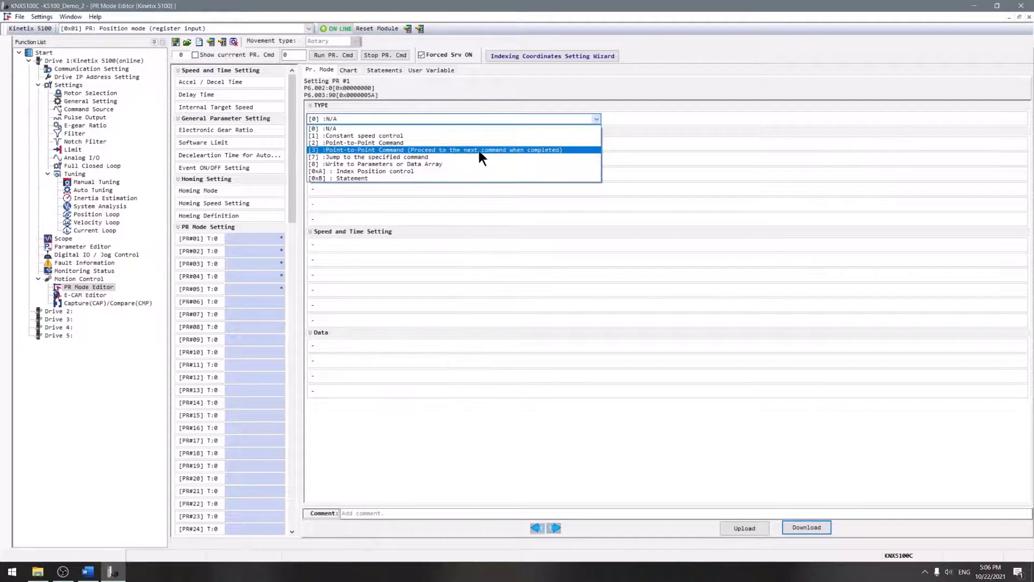
{"action": "left_click", "coordinate": [541, 156]}
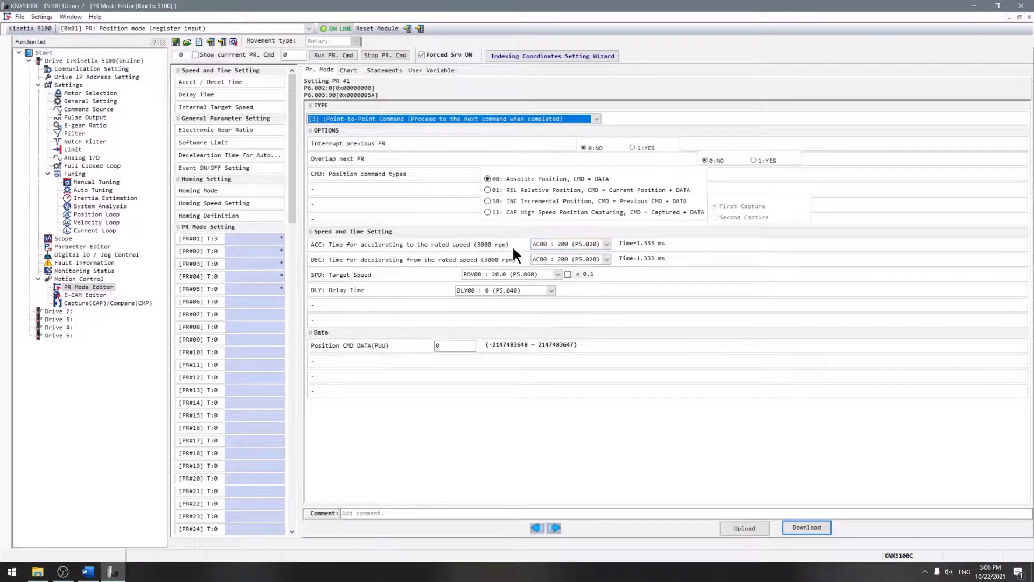
Step: Give PR#01 the delay time DLY06 : 1000 and a position command of 90 PUU, and download it to the drive
{"action": "left_click", "coordinate": [550, 290]}
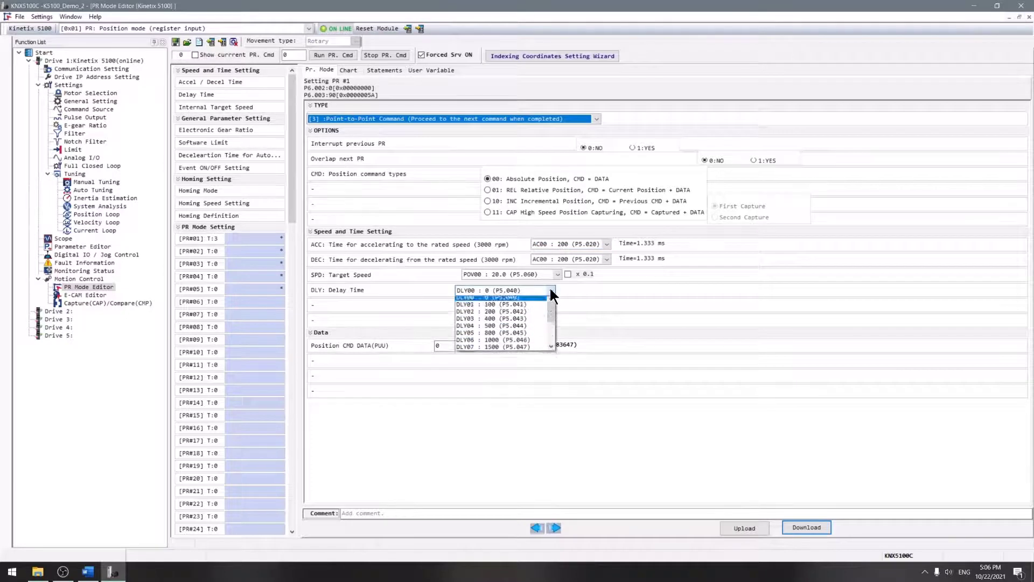
{"action": "left_click_drag", "start_coordinate": [551, 315], "coordinate": [550, 328]}
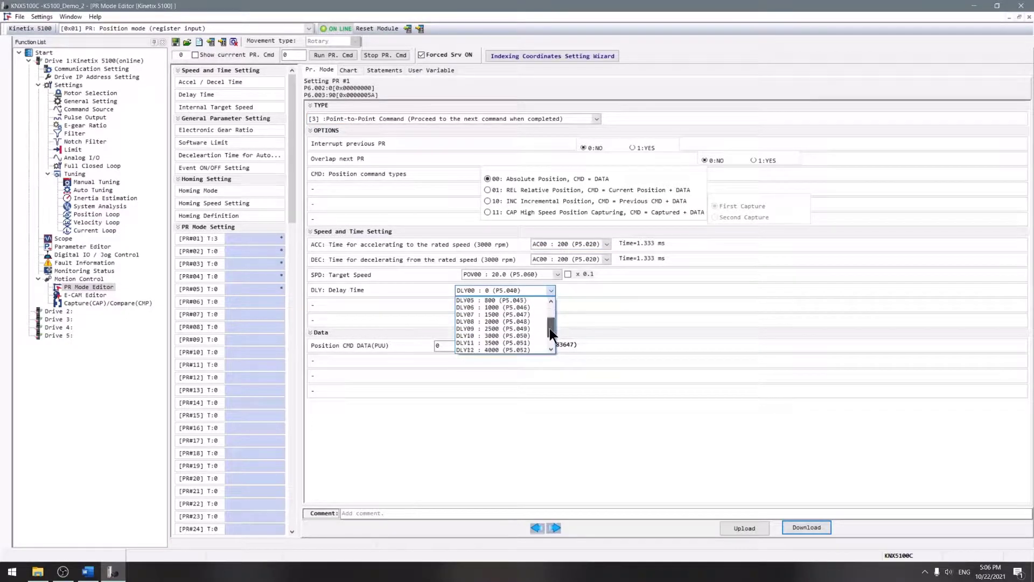
{"action": "left_click", "coordinate": [495, 307]}
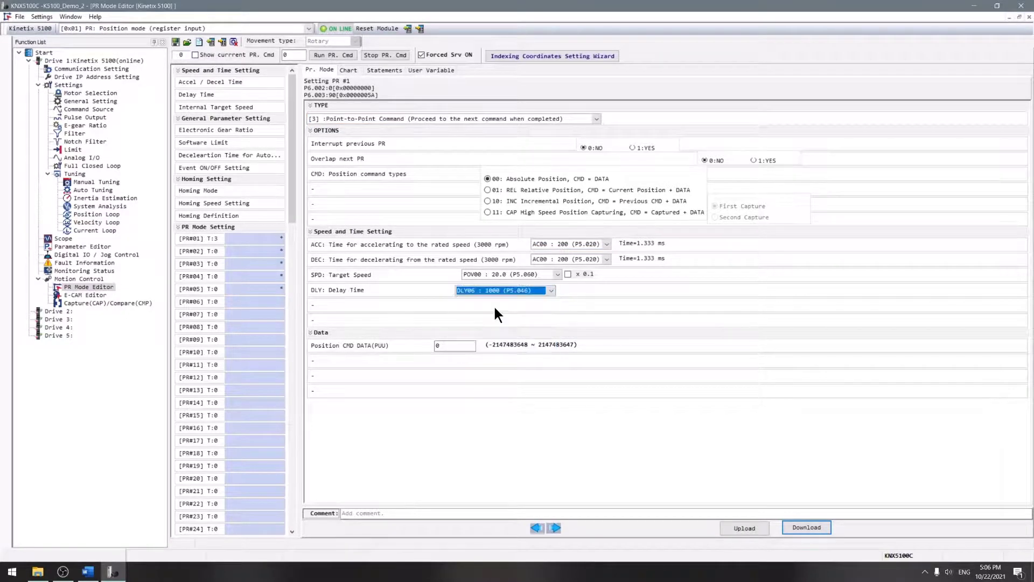
{"action": "left_click", "coordinate": [452, 345]}
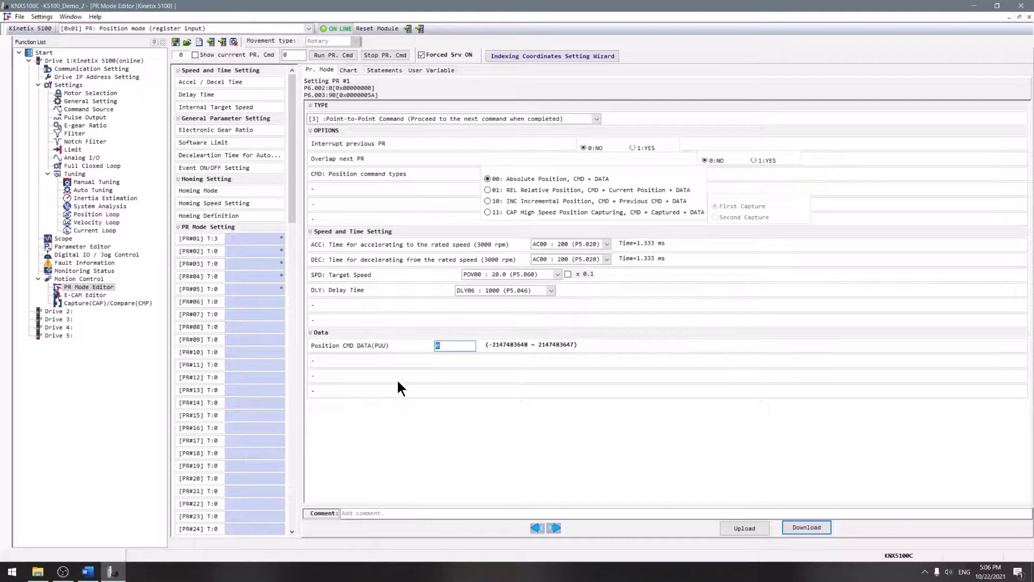
{"action": "type", "text": "90"}
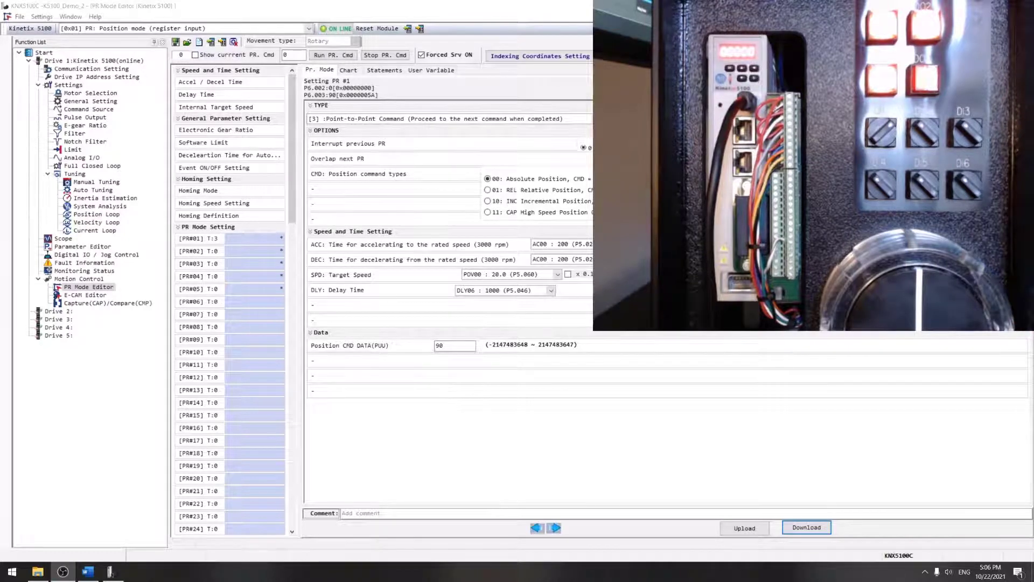
{"action": "left_click", "coordinate": [807, 530]}
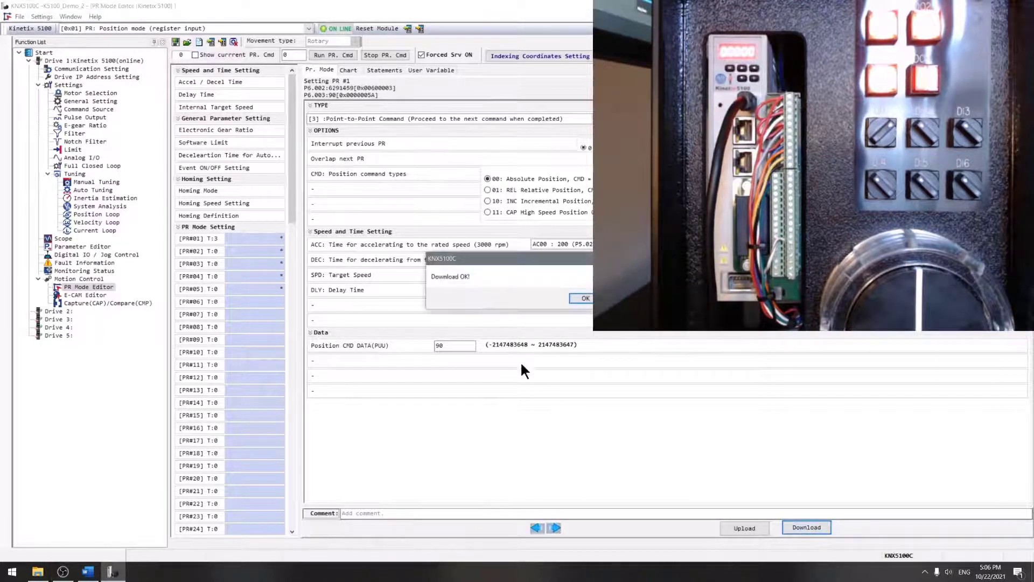
{"action": "left_click", "coordinate": [581, 292]}
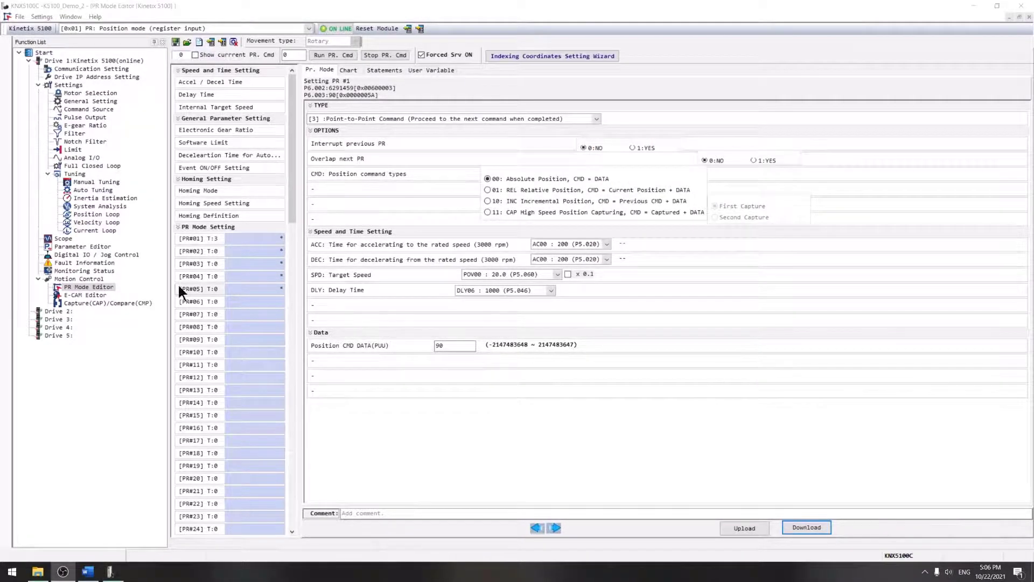
Step: Define PR#02 as a type [3] Point-to-Point Command with position 45 PUU and delay time DLY06 : 1000, and download it
{"action": "left_click", "coordinate": [231, 249]}
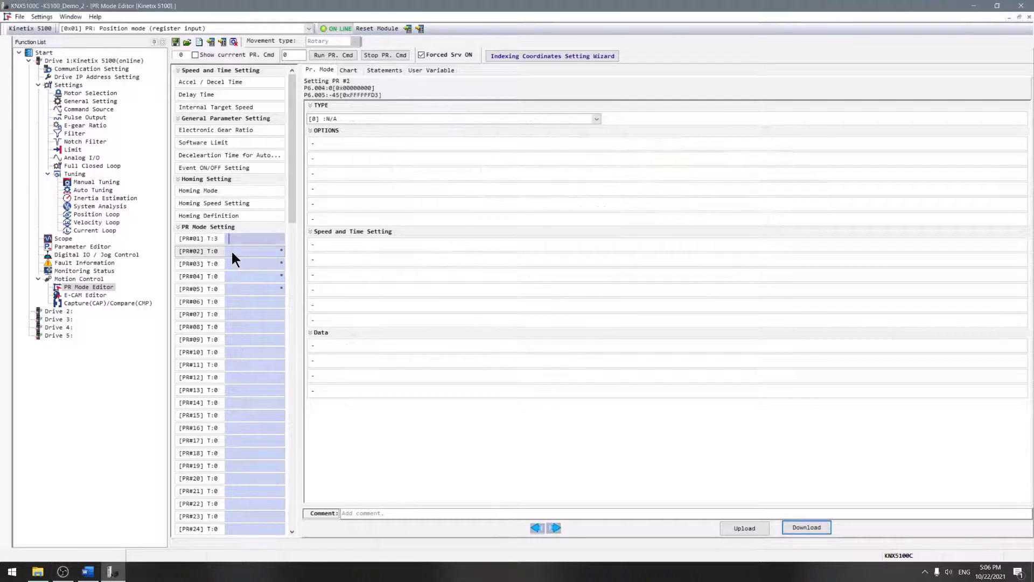
{"action": "left_click", "coordinate": [596, 118]}
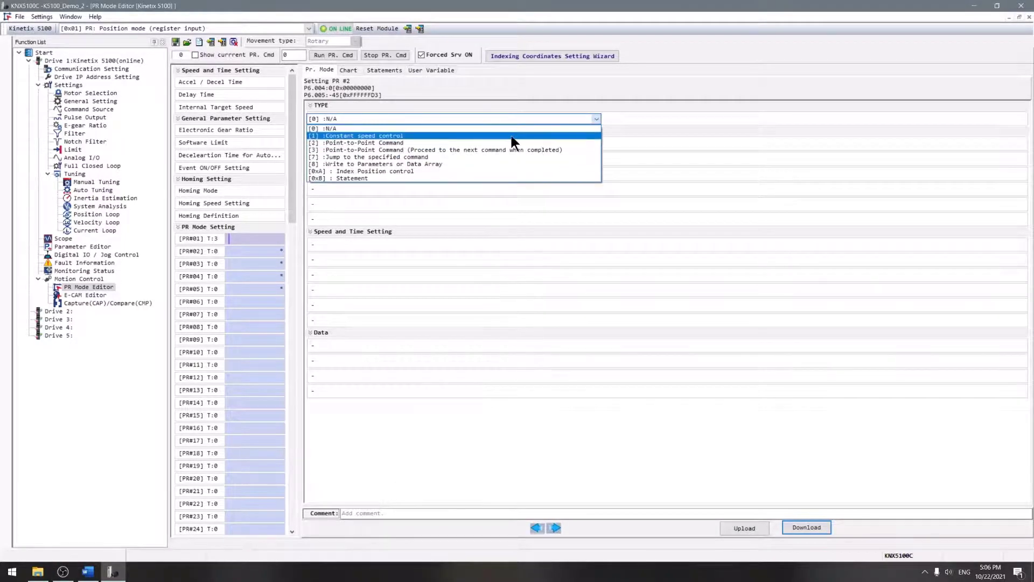
{"action": "left_click", "coordinate": [455, 147]}
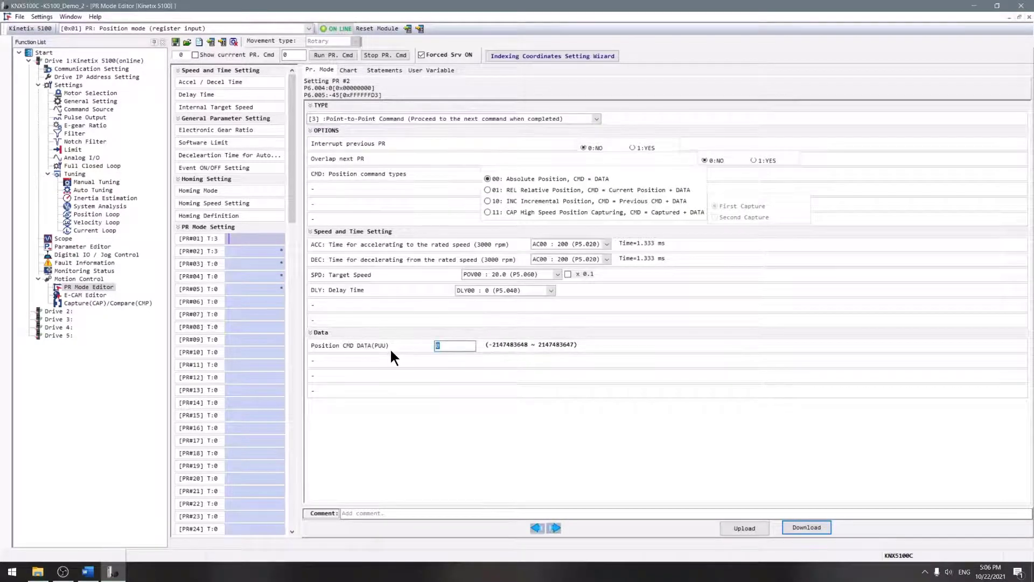
{"action": "type", "text": "45"}
{"action": "left_click", "coordinate": [549, 291]}
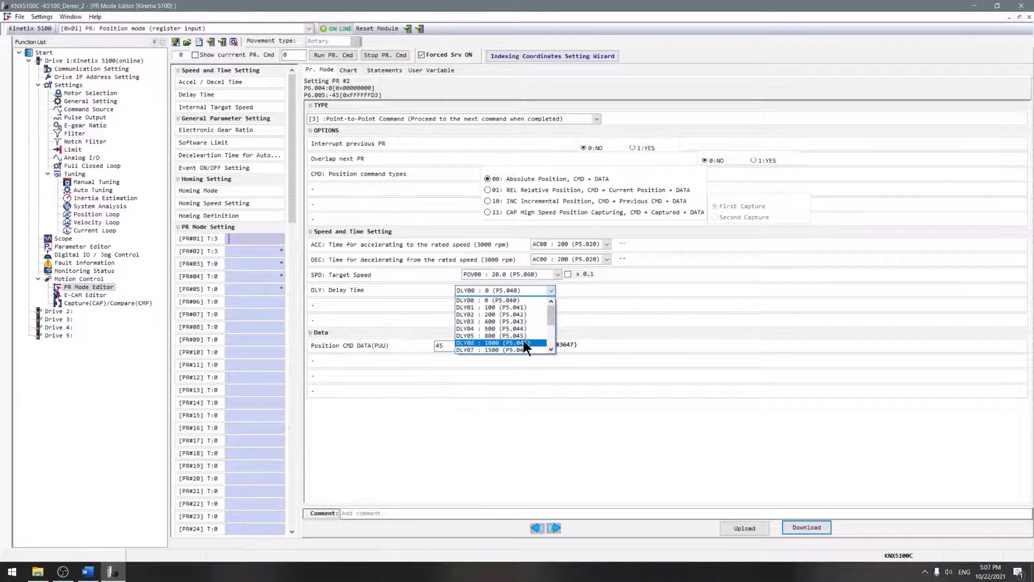
{"action": "left_click", "coordinate": [522, 341]}
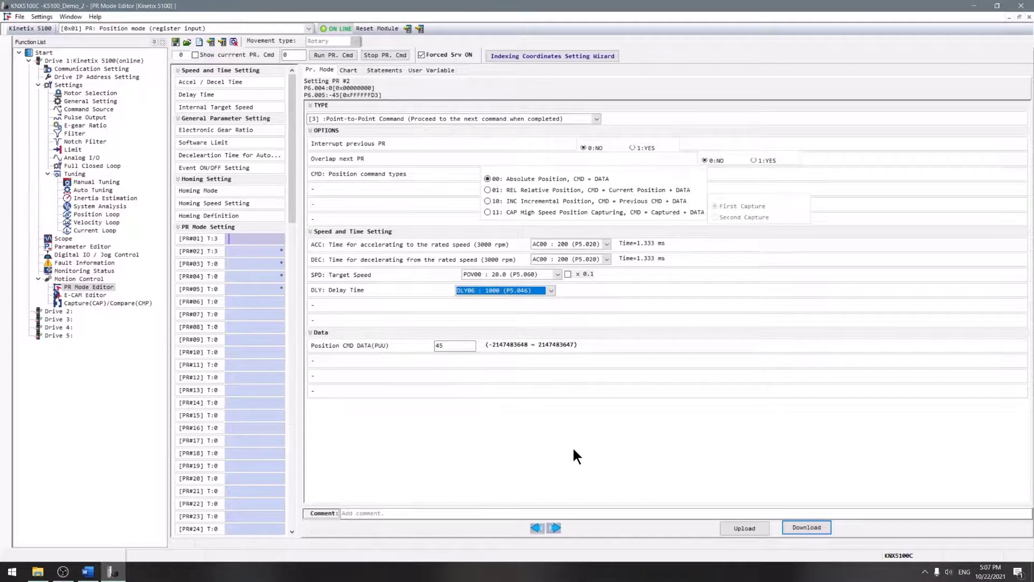
{"action": "left_click", "coordinate": [790, 529]}
{"action": "left_click", "coordinate": [584, 297]}
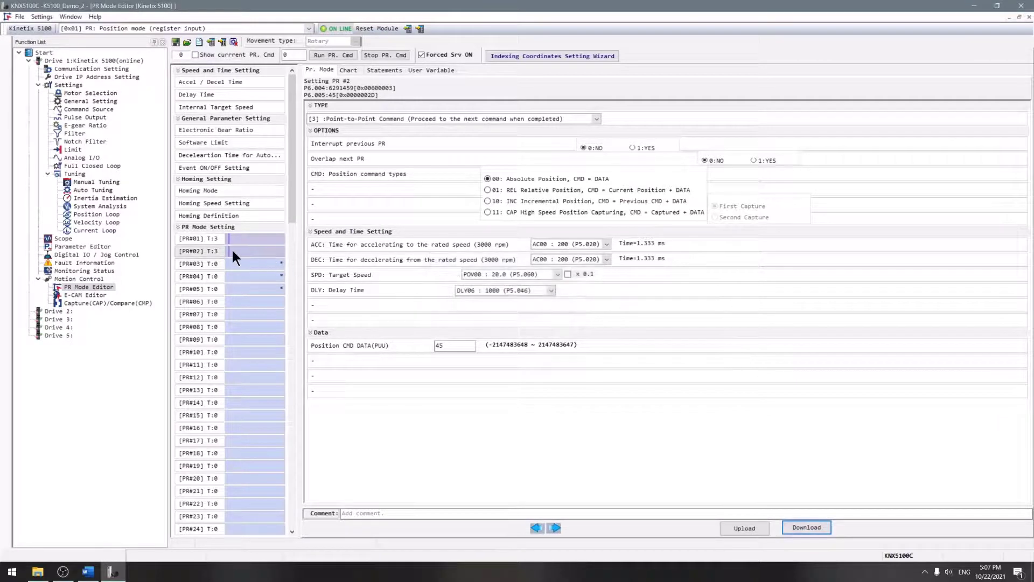
Step: Define PR#03 as a type [3] Point-to-Point Command with position 360 PUU and delay time DLY06 : 1000, and download it
{"action": "left_click", "coordinate": [215, 264]}
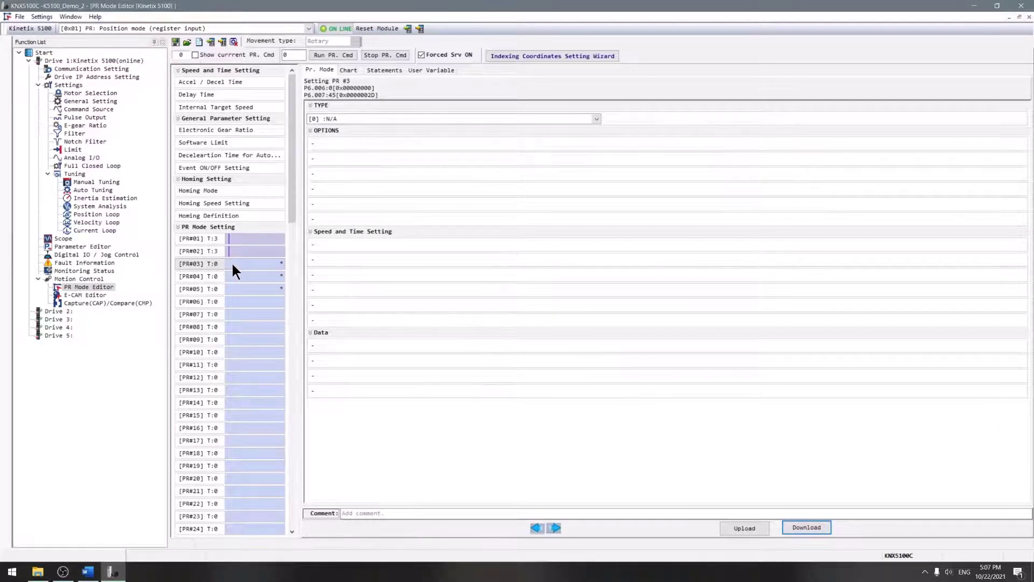
{"action": "left_click", "coordinate": [596, 119]}
{"action": "left_click", "coordinate": [504, 151]}
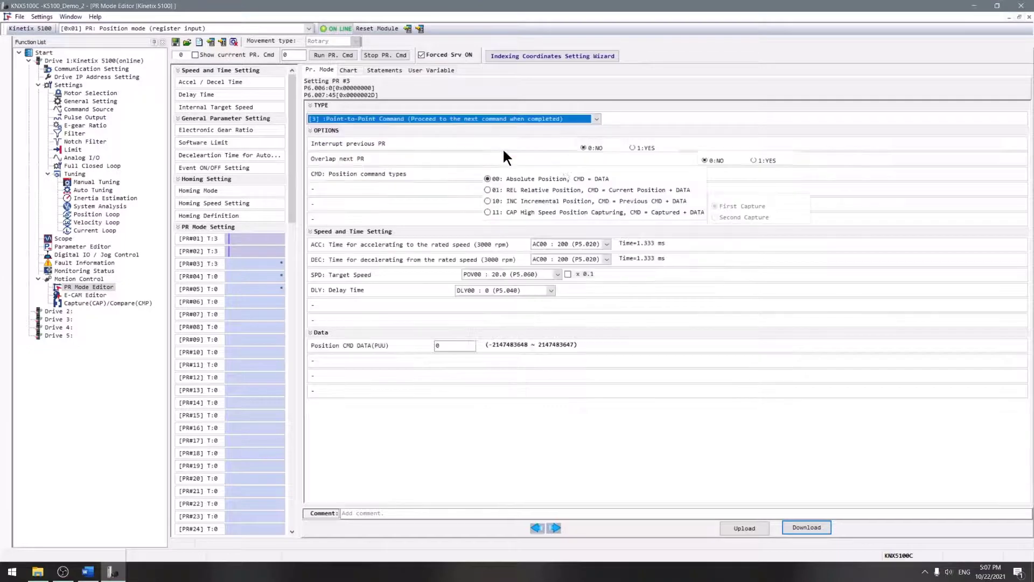
{"action": "double_click", "coordinate": [452, 344]}
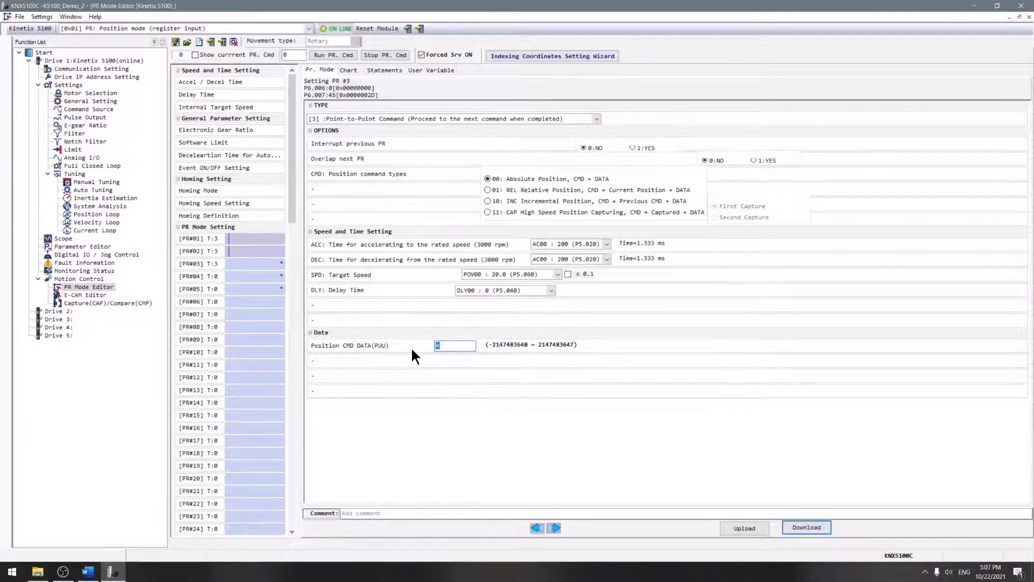
{"action": "type", "text": "360"}
{"action": "left_click", "coordinate": [819, 527]}
{"action": "left_click", "coordinate": [505, 291]}
{"action": "scroll", "coordinate": [539, 318], "scroll_direction": "down", "scroll_amount": 1}
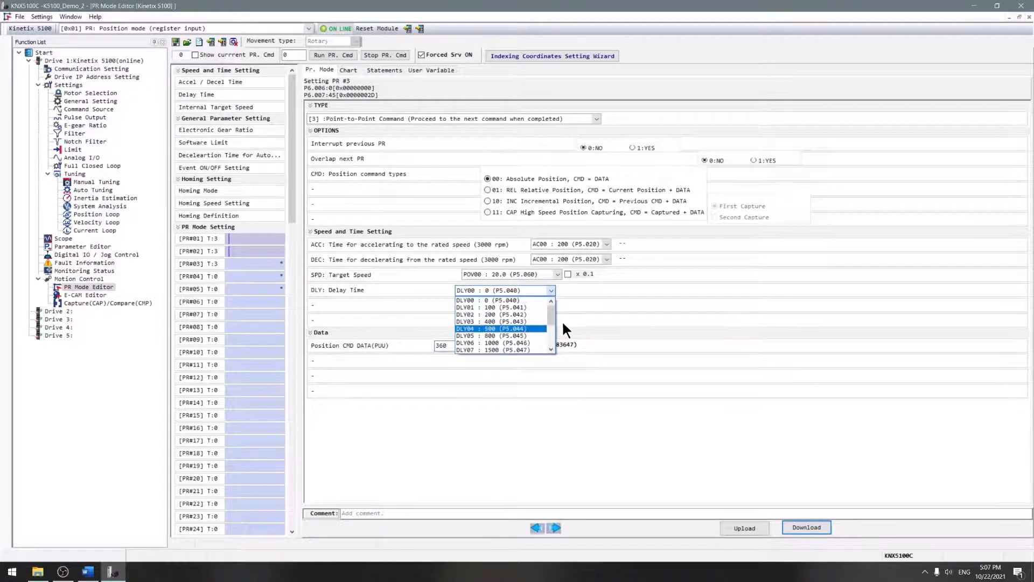
{"action": "left_click", "coordinate": [538, 322]}
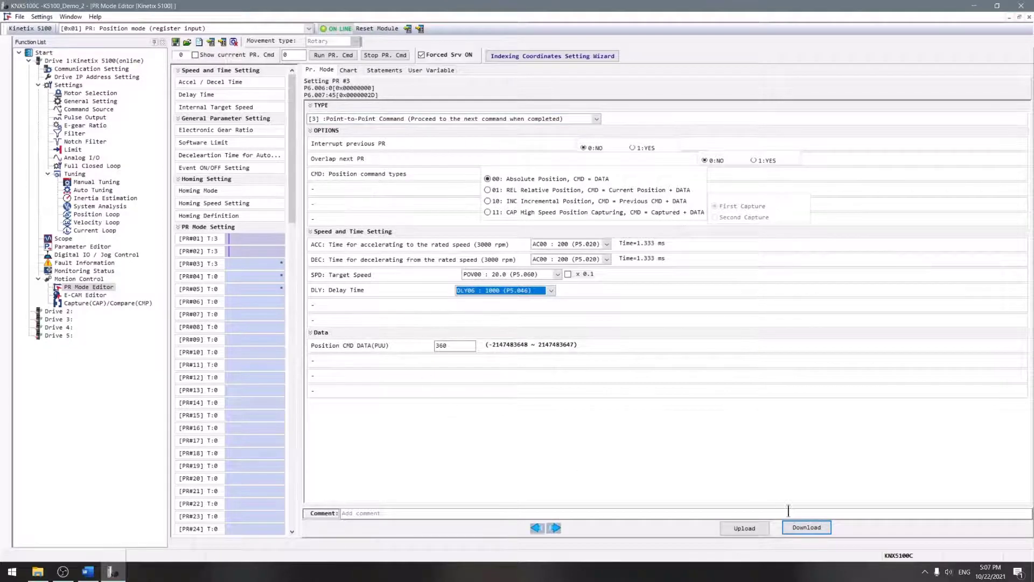
{"action": "left_click", "coordinate": [798, 527]}
Step: Define PR#04 as type [7] Jump to the specified command with PR#01 as the target, and download it
{"action": "left_click", "coordinate": [235, 274]}
{"action": "left_click", "coordinate": [596, 119]}
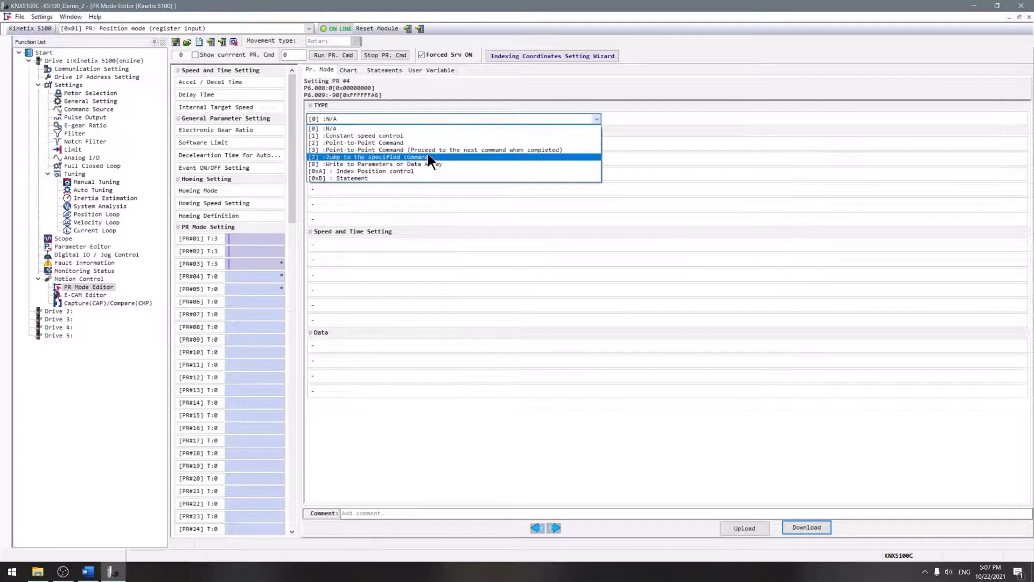
{"action": "left_click", "coordinate": [408, 157]}
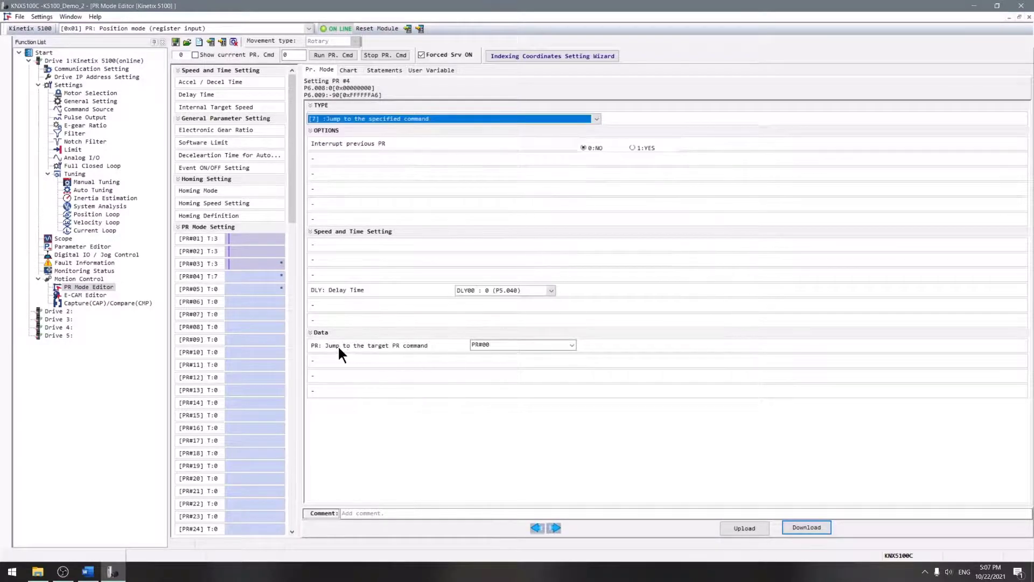
{"action": "left_click", "coordinate": [470, 343]}
{"action": "left_click", "coordinate": [572, 345]}
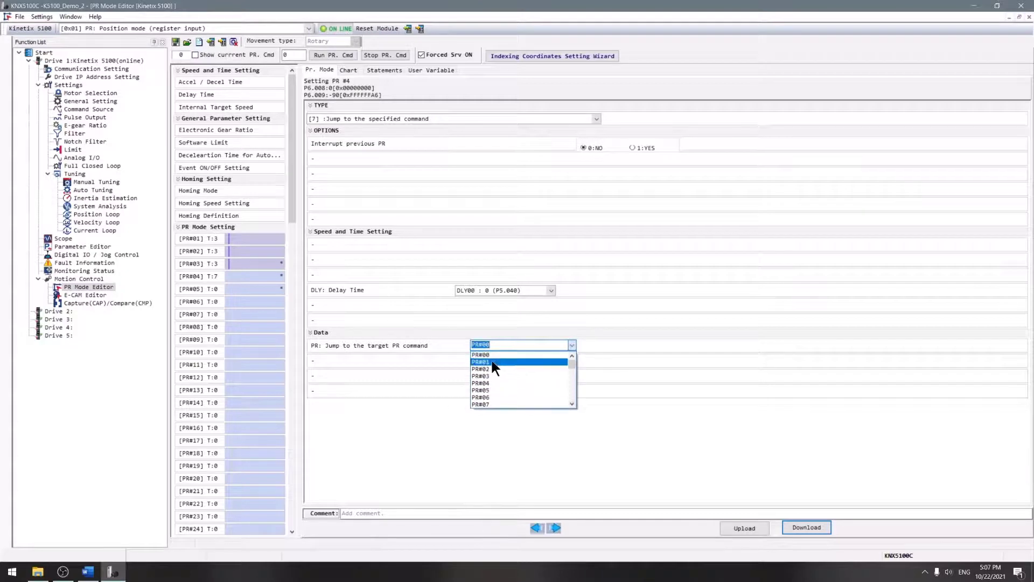
{"action": "left_click", "coordinate": [493, 362]}
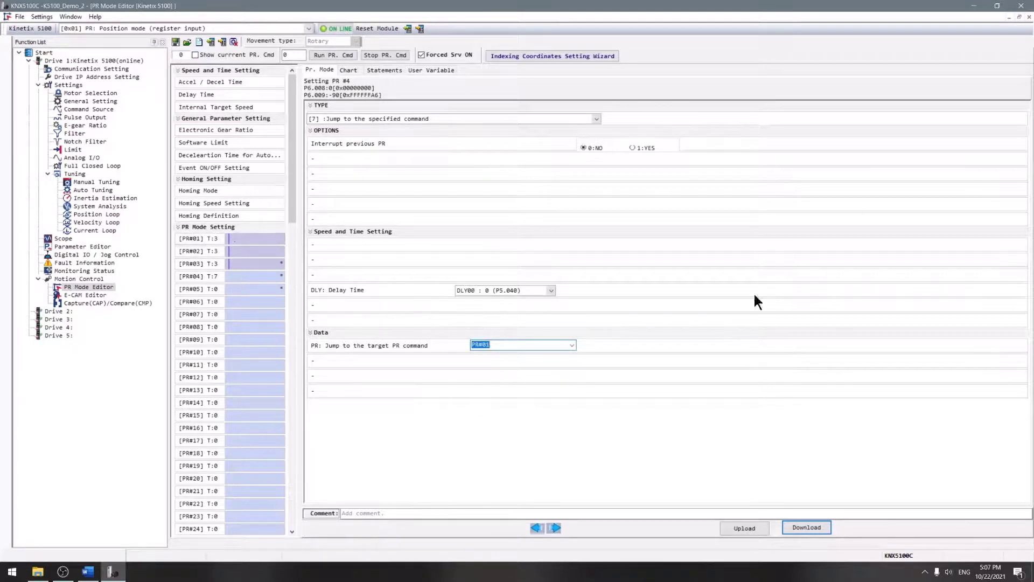
{"action": "left_click", "coordinate": [818, 523]}
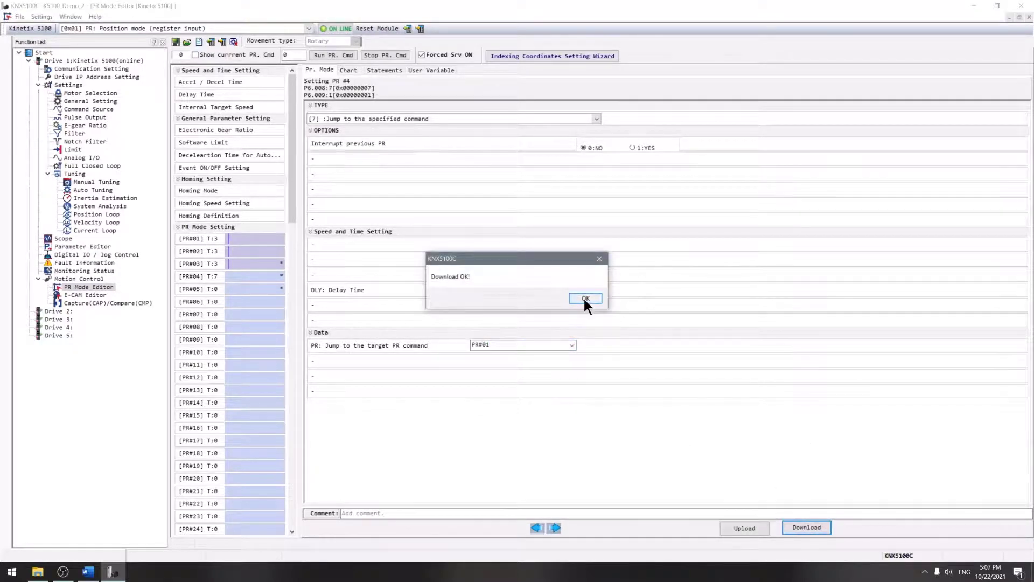
{"action": "left_click", "coordinate": [585, 300]}
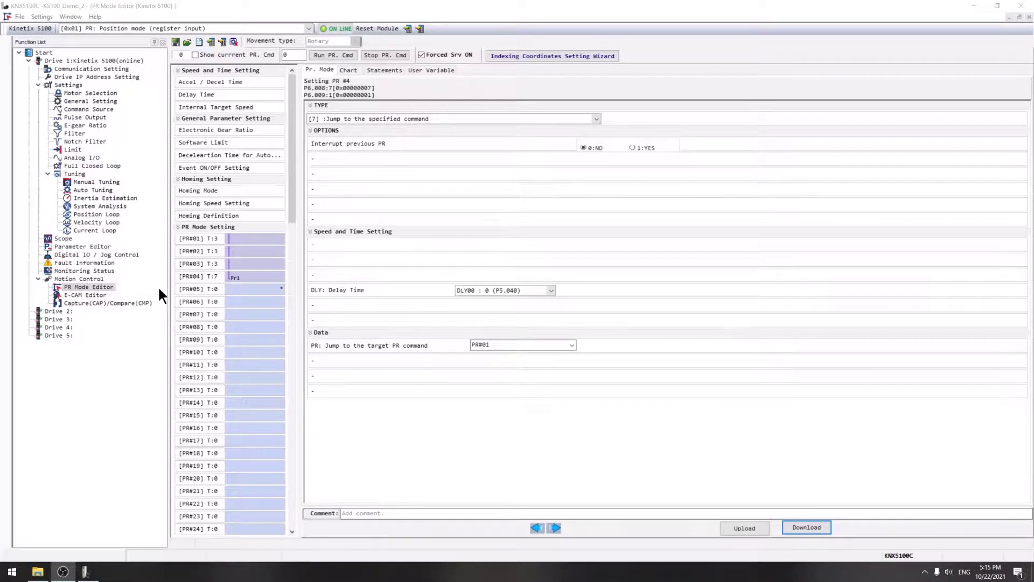
Step: Review the digital input assignments in Digital IO / Jog Control and the full list of PR commands in the PR Mode Editor
{"action": "left_click", "coordinate": [119, 256]}
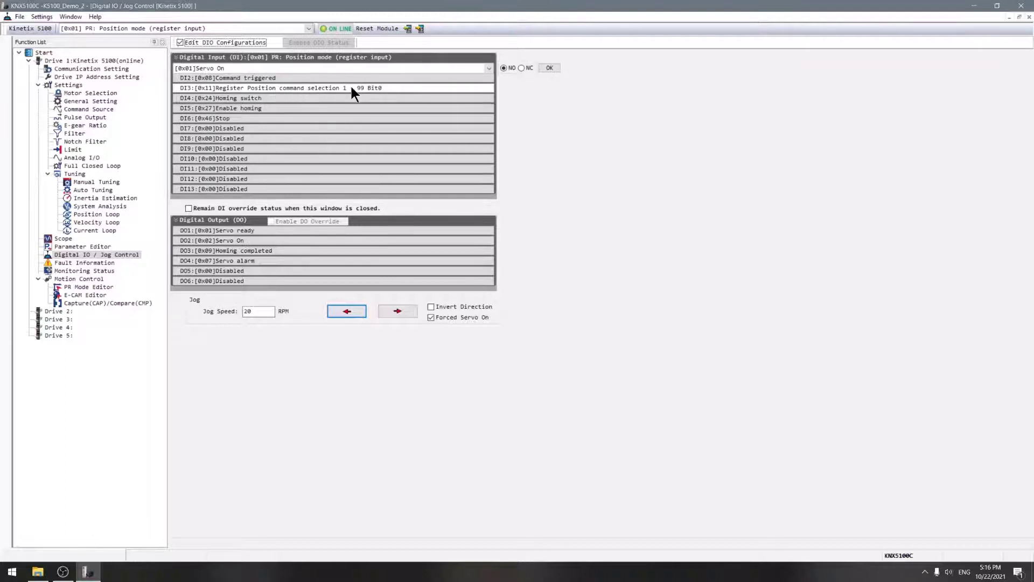
{"action": "left_click", "coordinate": [84, 288]}
{"action": "scroll", "coordinate": [293, 186], "scroll_direction": "down", "scroll_amount": 1}
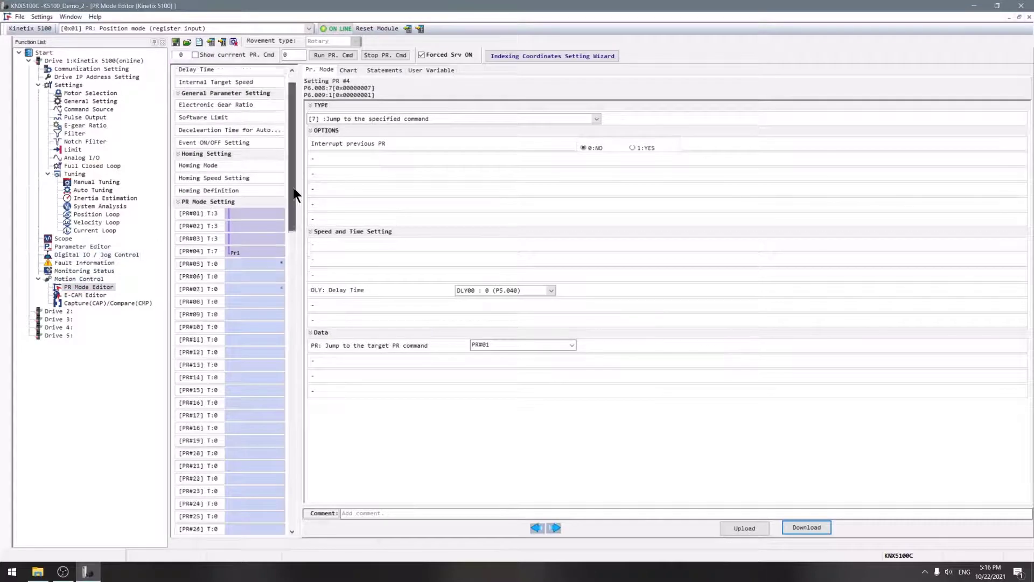
{"action": "scroll", "coordinate": [289, 212], "scroll_direction": "down", "scroll_amount": 3}
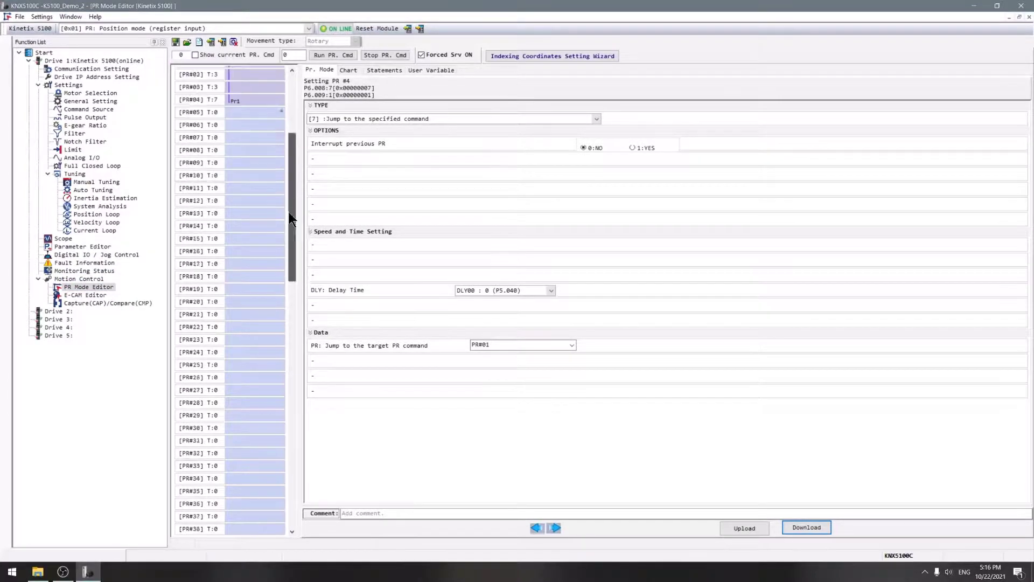
{"action": "left_click_drag", "start_coordinate": [289, 212], "coordinate": [195, 507]}
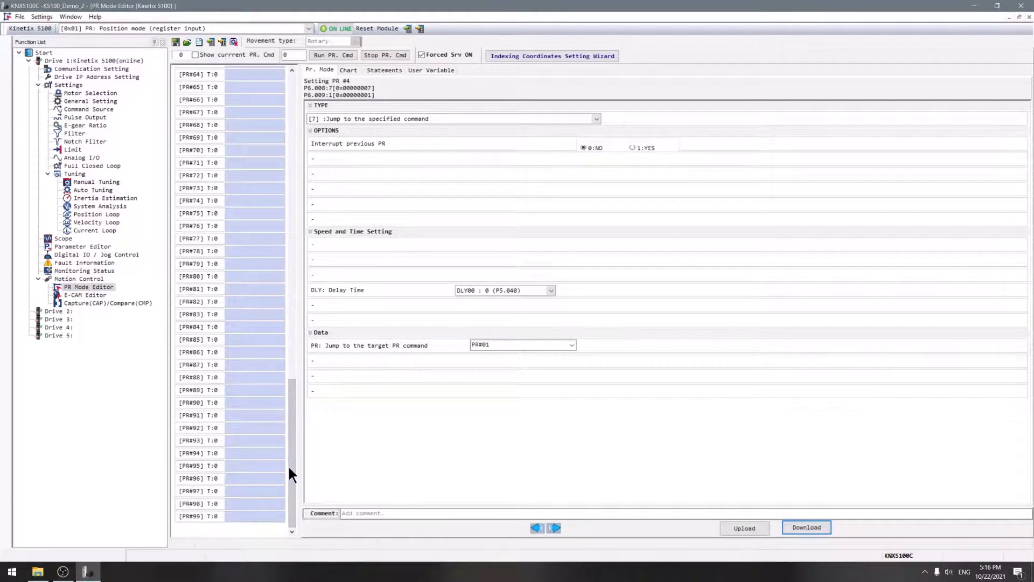
{"action": "left_click_drag", "start_coordinate": [295, 454], "coordinate": [275, 187]}
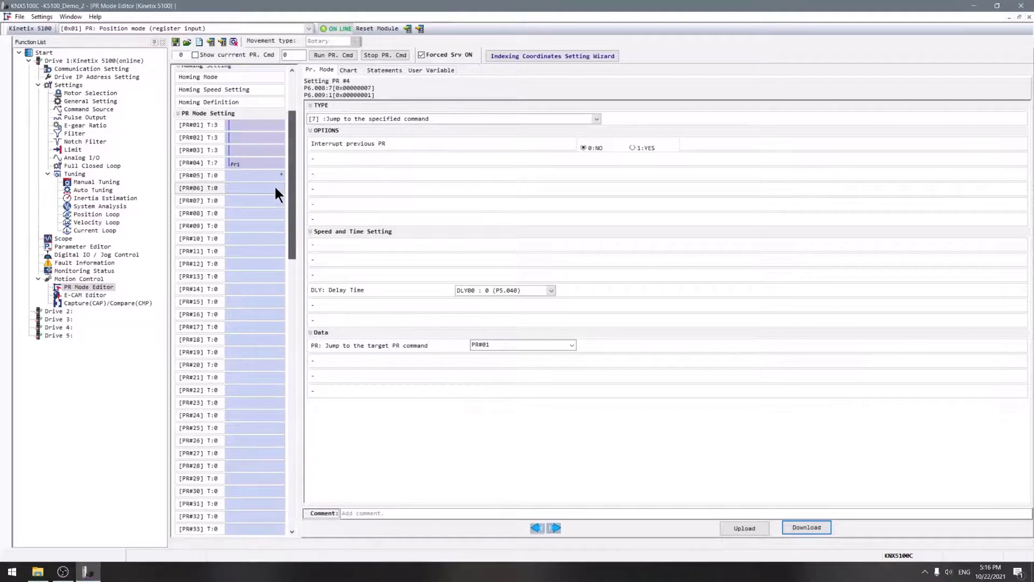
{"action": "left_click", "coordinate": [85, 254]}
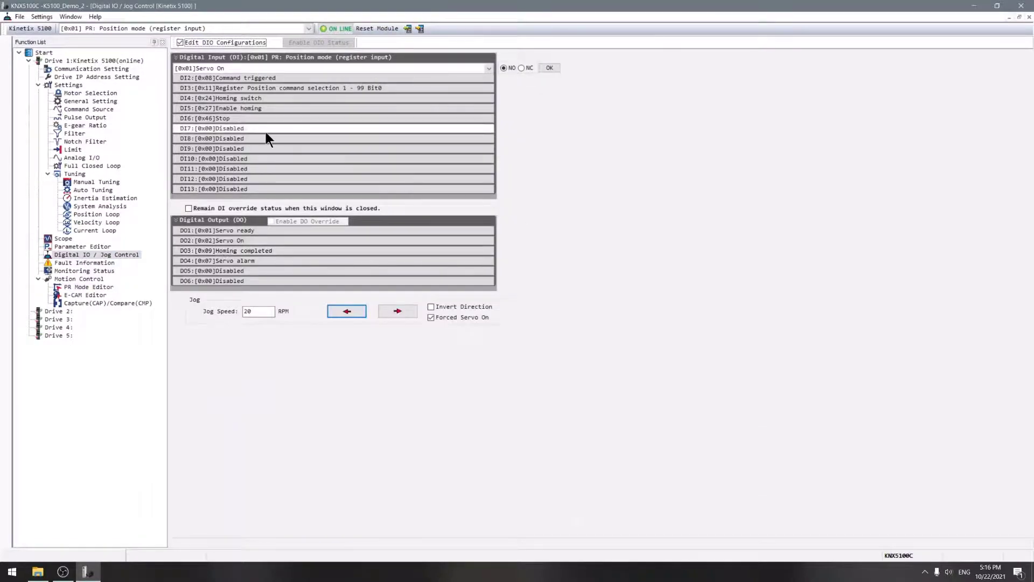
{"action": "left_click", "coordinate": [360, 88]}
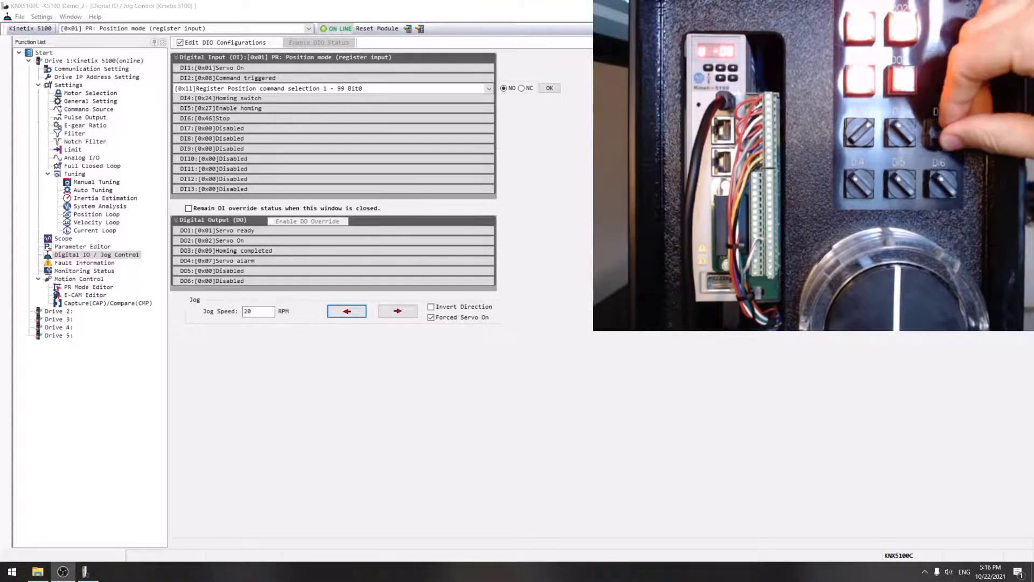
{"action": "left_click", "coordinate": [182, 43]}
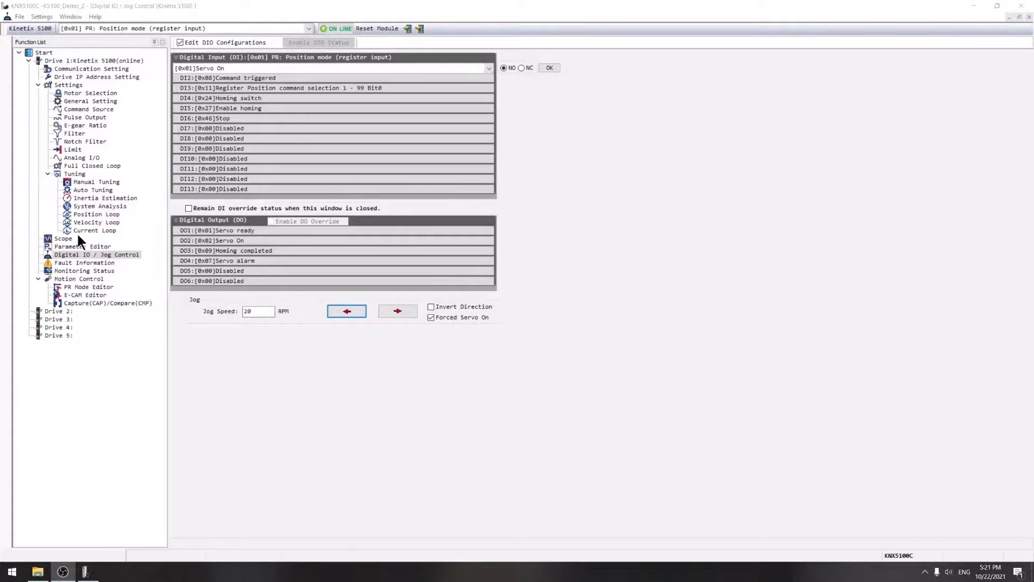
Step: Open the Scope, check the signals assigned to channels CH1 to CH3, and set CH4 to Index of PR command command
{"action": "left_click", "coordinate": [62, 239]}
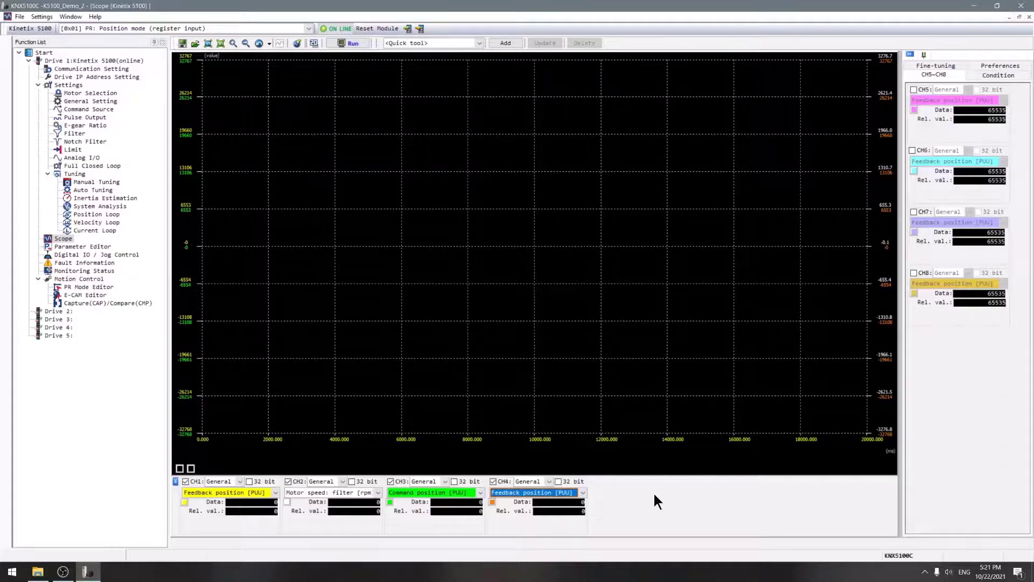
{"action": "left_click", "coordinate": [276, 491]}
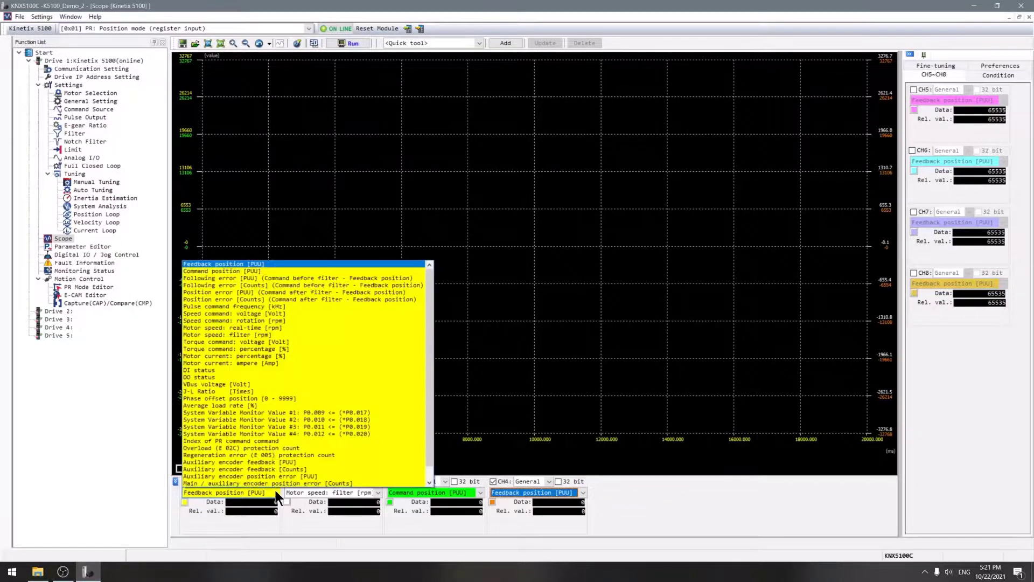
{"action": "left_click", "coordinate": [275, 490]}
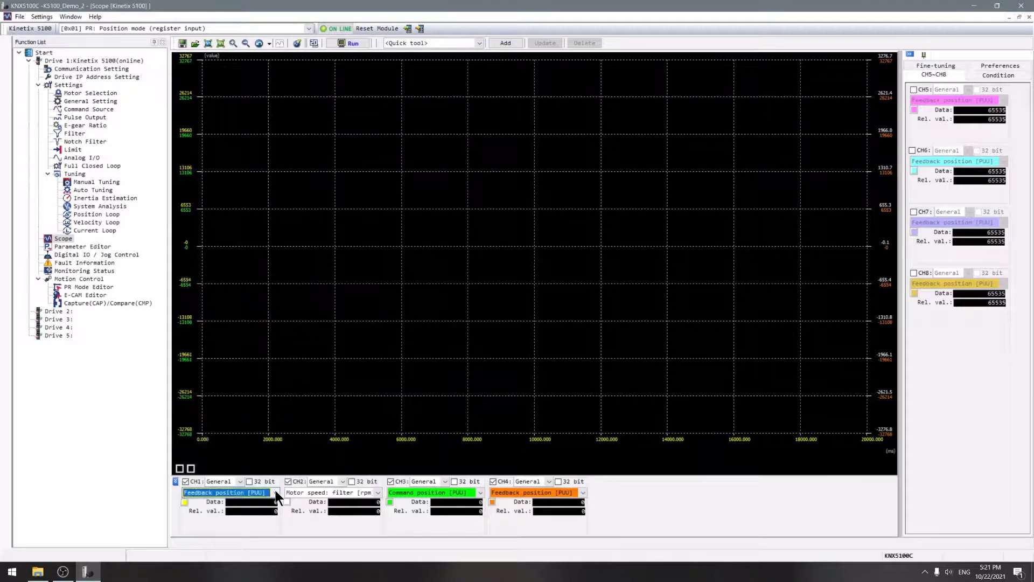
{"action": "left_click", "coordinate": [378, 492]}
{"action": "left_click", "coordinate": [378, 493]}
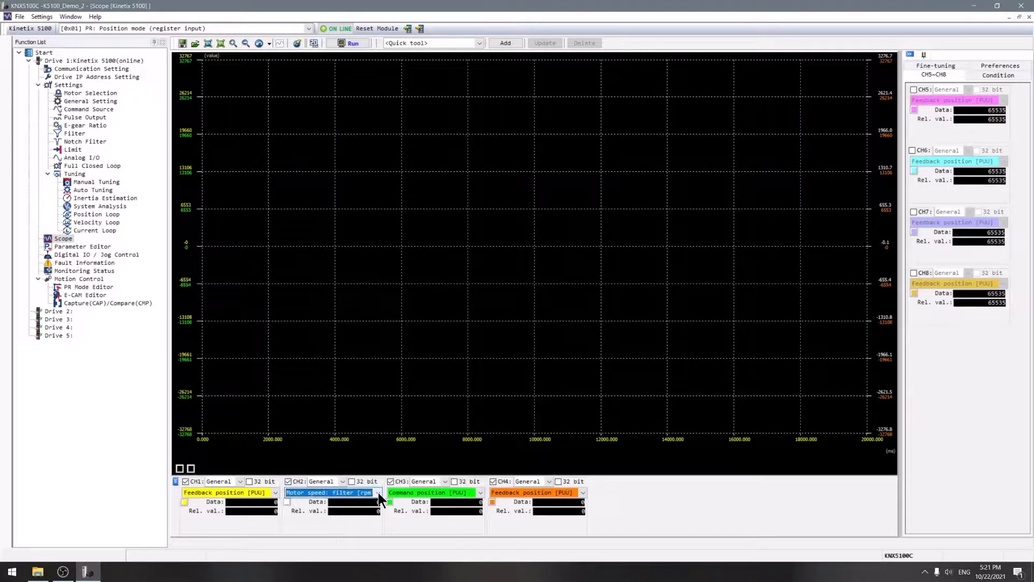
{"action": "left_click", "coordinate": [479, 493]}
{"action": "left_click", "coordinate": [478, 493]}
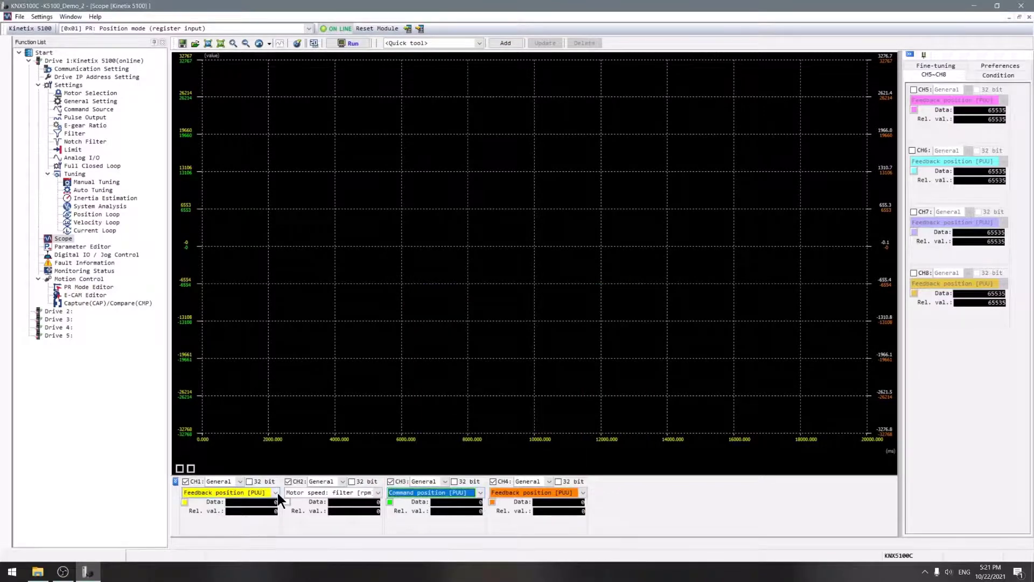
{"action": "left_click", "coordinate": [582, 492]}
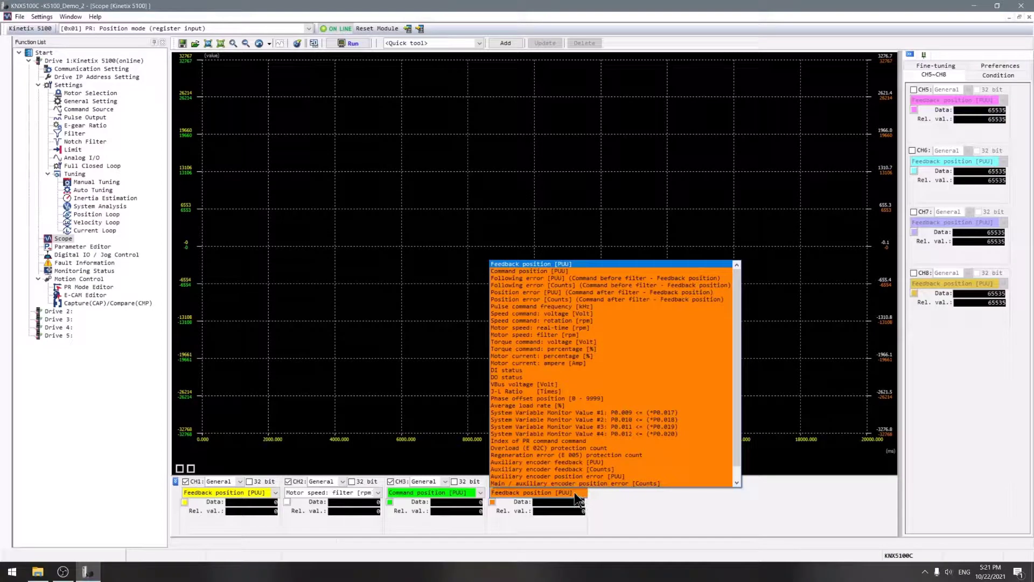
{"action": "left_click", "coordinate": [560, 440]}
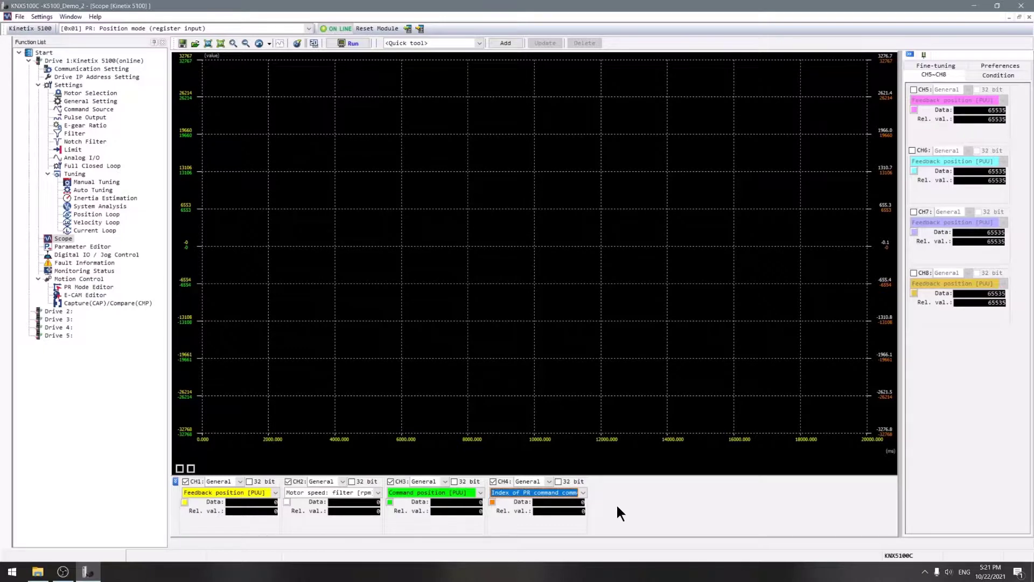
Step: Record the running PR sequence with the scope, stop the recording, and show all channels with different scaling
{"action": "left_click", "coordinate": [341, 45]}
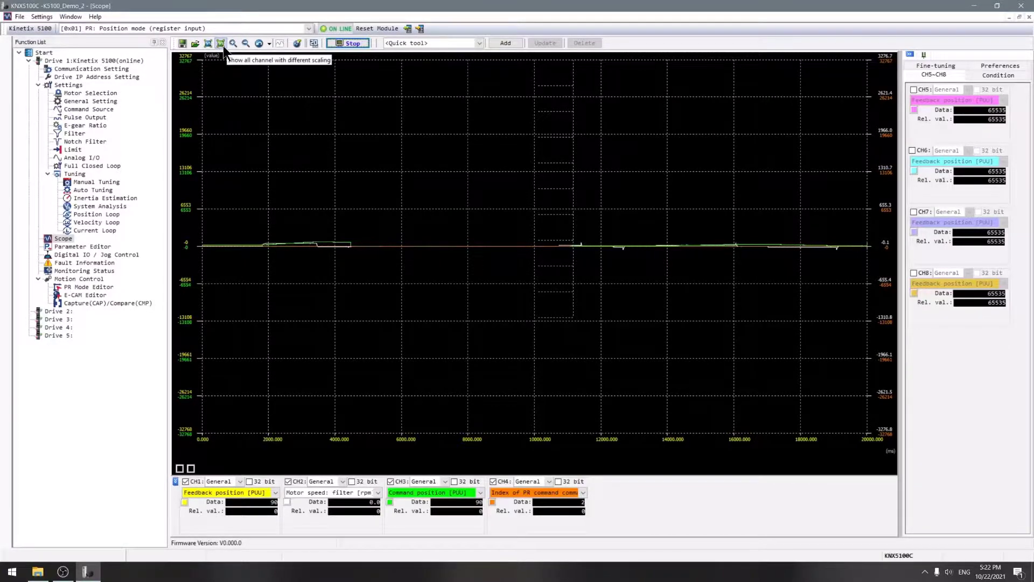
{"action": "left_click", "coordinate": [348, 43]}
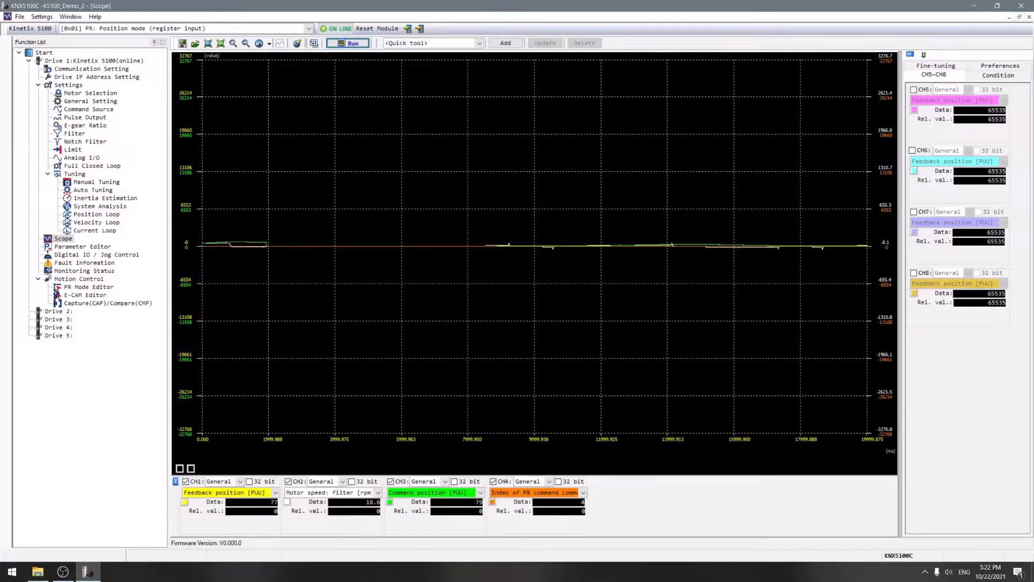
{"action": "left_click", "coordinate": [221, 47]}
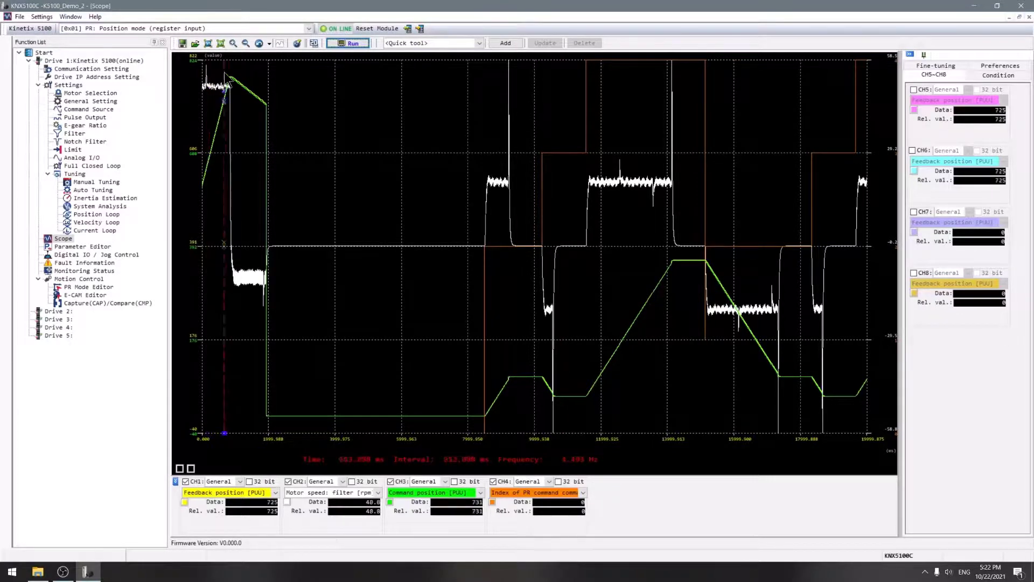
Step: Zoom in on the start of the recorded traces and examine feedback position, command position and motor speed along the time axis
{"action": "left_click_drag", "start_coordinate": [209, 70], "coordinate": [281, 323]}
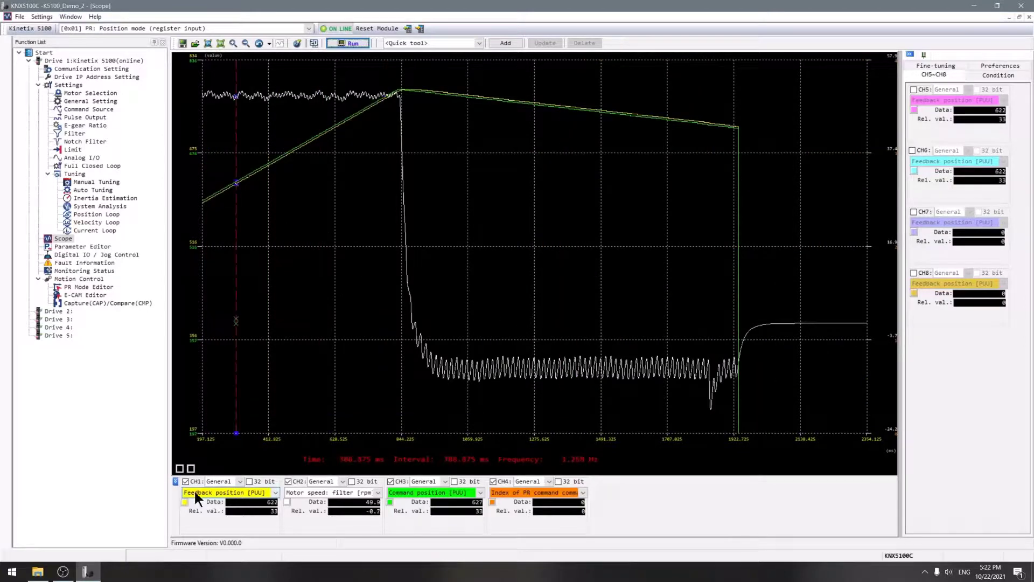
{"action": "left_click_drag", "start_coordinate": [291, 151], "coordinate": [785, 226]}
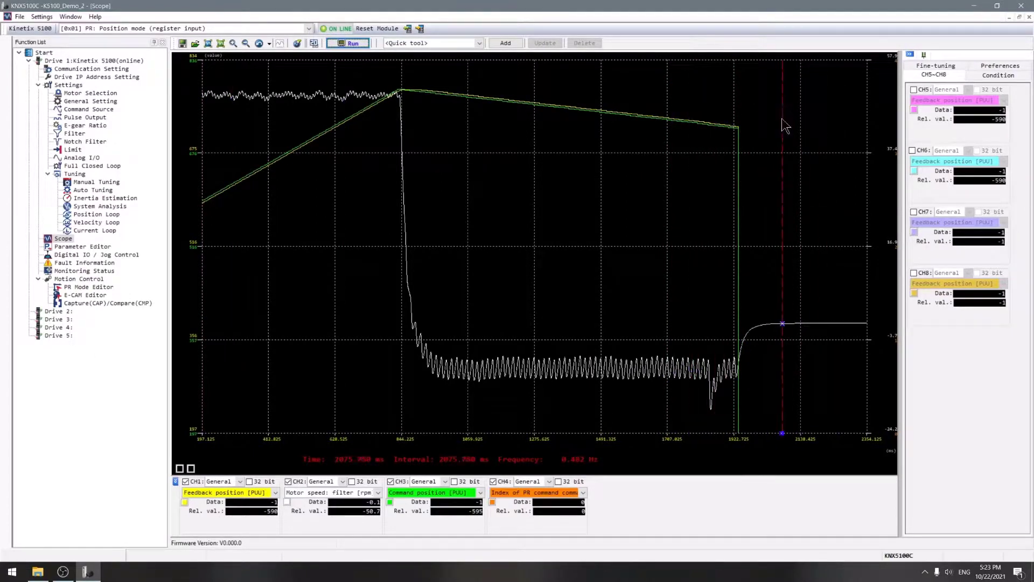
{"action": "left_click_drag", "start_coordinate": [782, 122], "coordinate": [779, 122]}
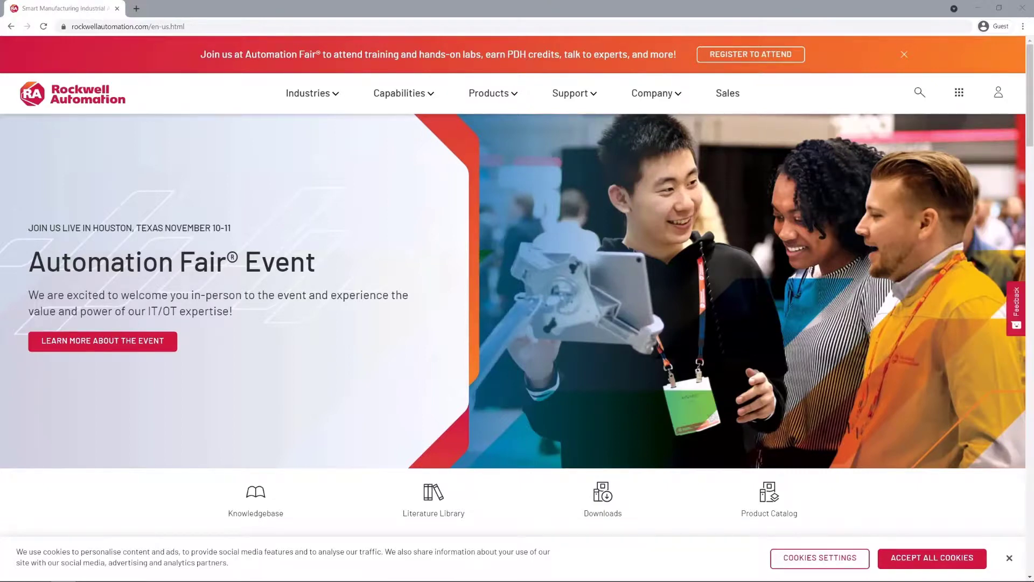
Step: Switch to the web browser and search the Rockwell Automation website for "kinetix 5100"
{"action": "left_click", "coordinate": [919, 92]}
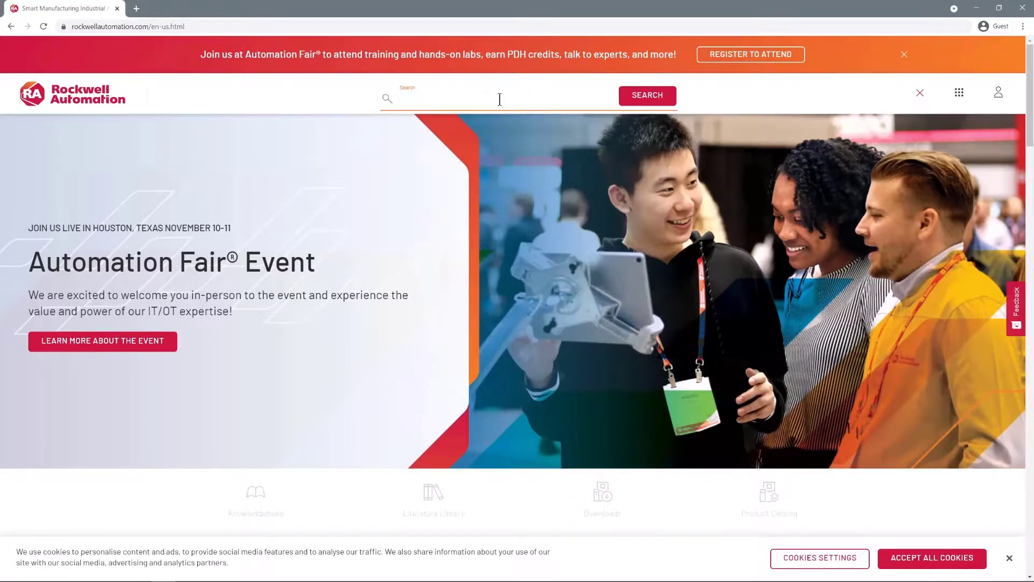
{"action": "type", "text": "kinetix 5100"}
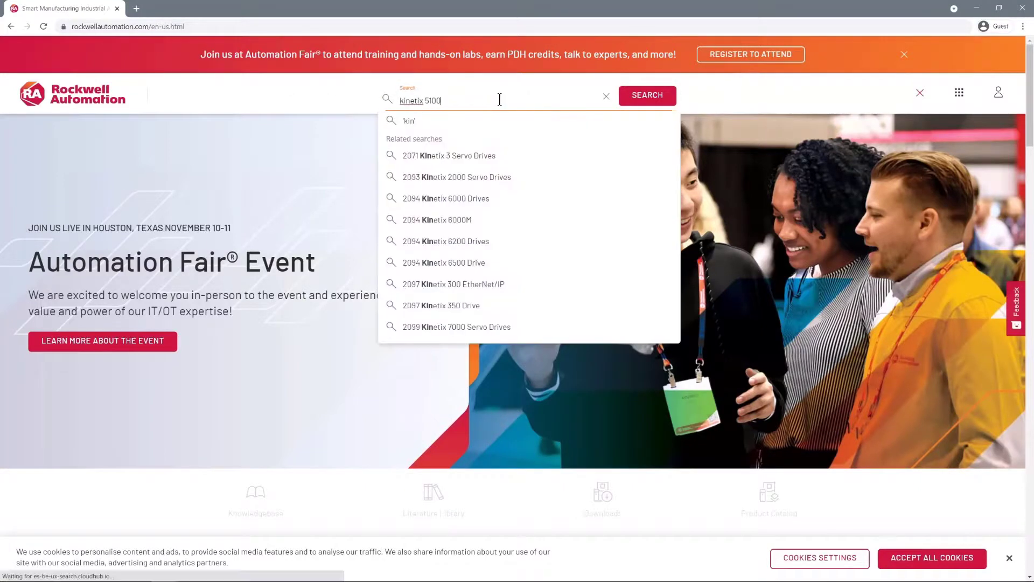
{"action": "key", "text": "Return"}
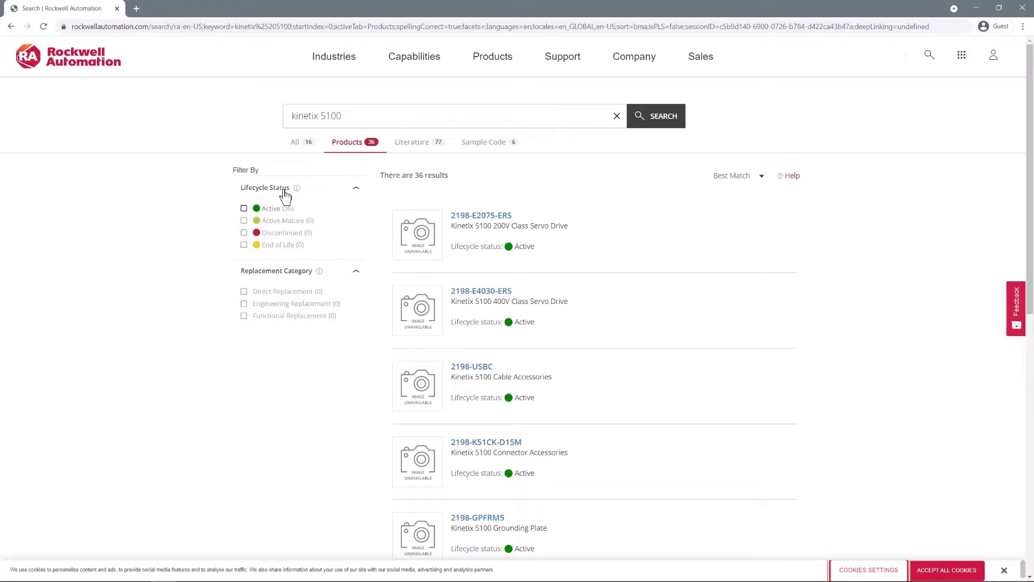
Step: Filter the Literature results by publication type User Manual and open the Kinetix 5100 EtherNet/IP Indexing Servo Drives User Manual
{"action": "left_click", "coordinate": [412, 144]}
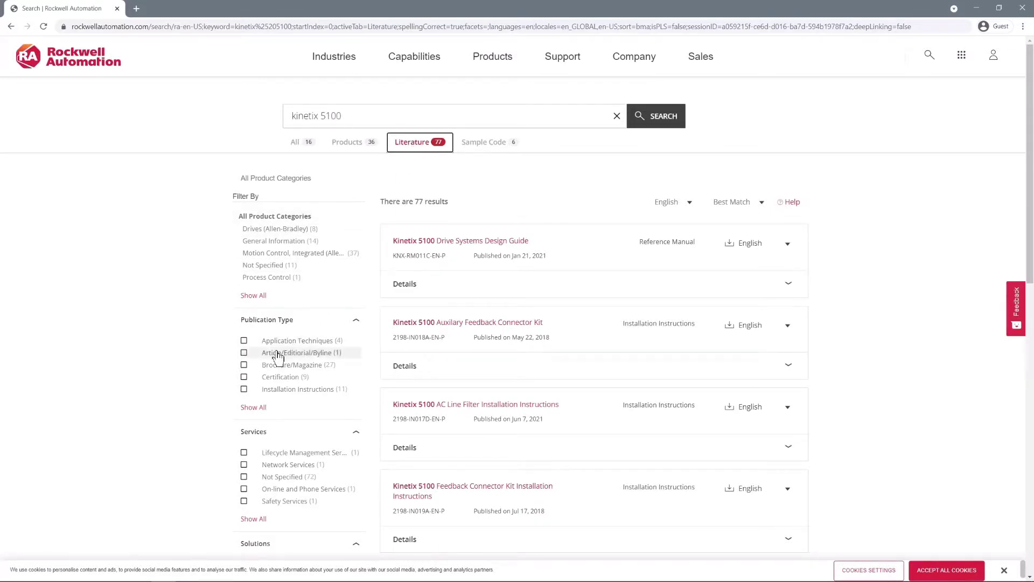
{"action": "left_click", "coordinate": [258, 412]}
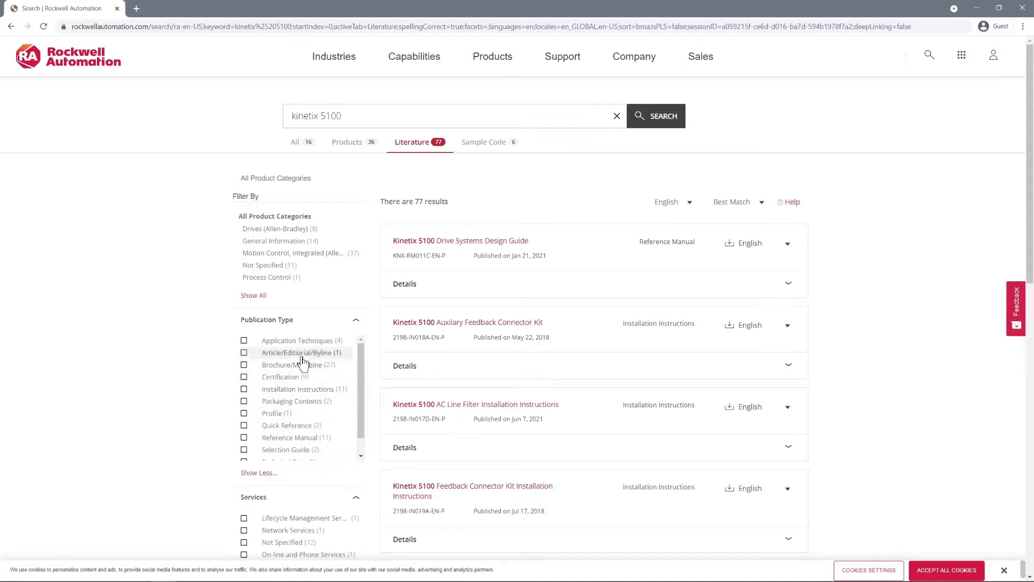
{"action": "scroll", "coordinate": [302, 362], "scroll_direction": "down", "scroll_amount": 1}
{"action": "scroll", "coordinate": [301, 361], "scroll_direction": "down", "scroll_amount": 2}
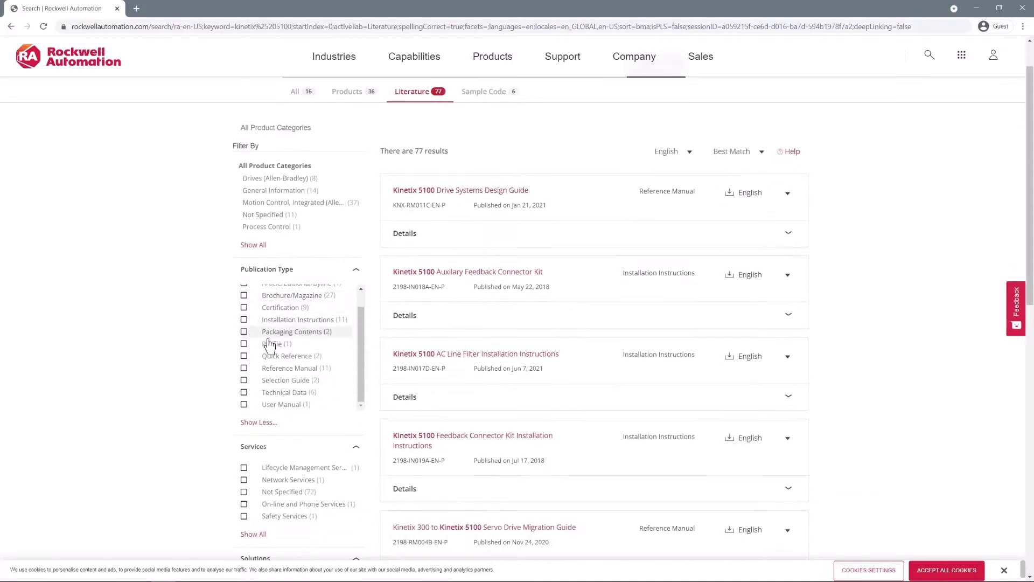
{"action": "left_click", "coordinate": [243, 405]}
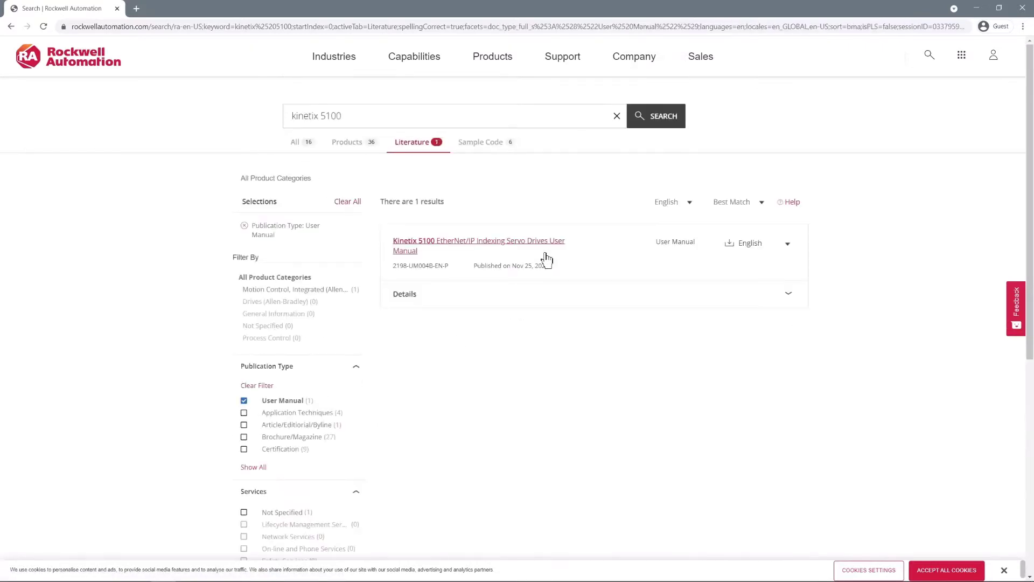
{"action": "left_click", "coordinate": [499, 243]}
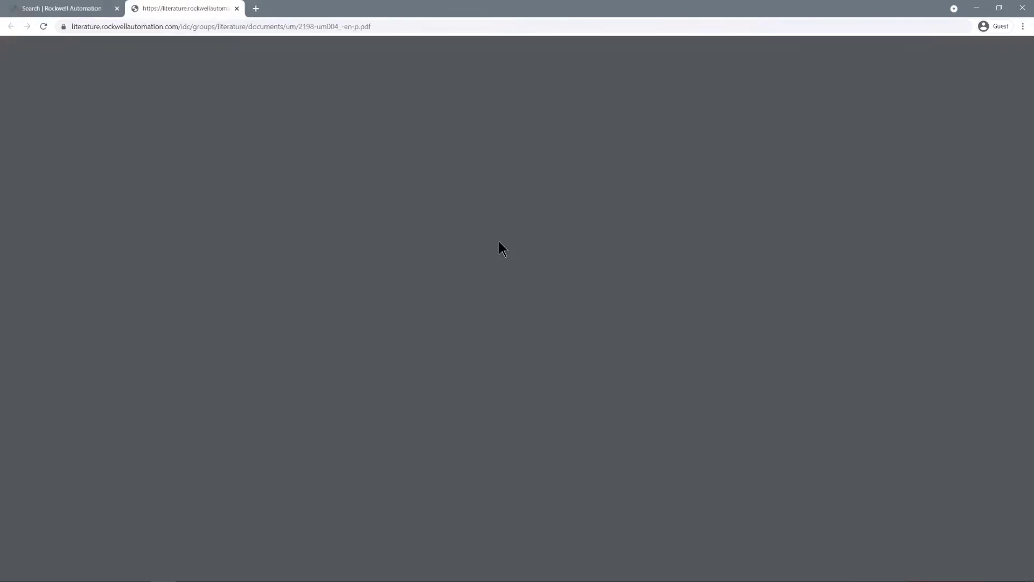